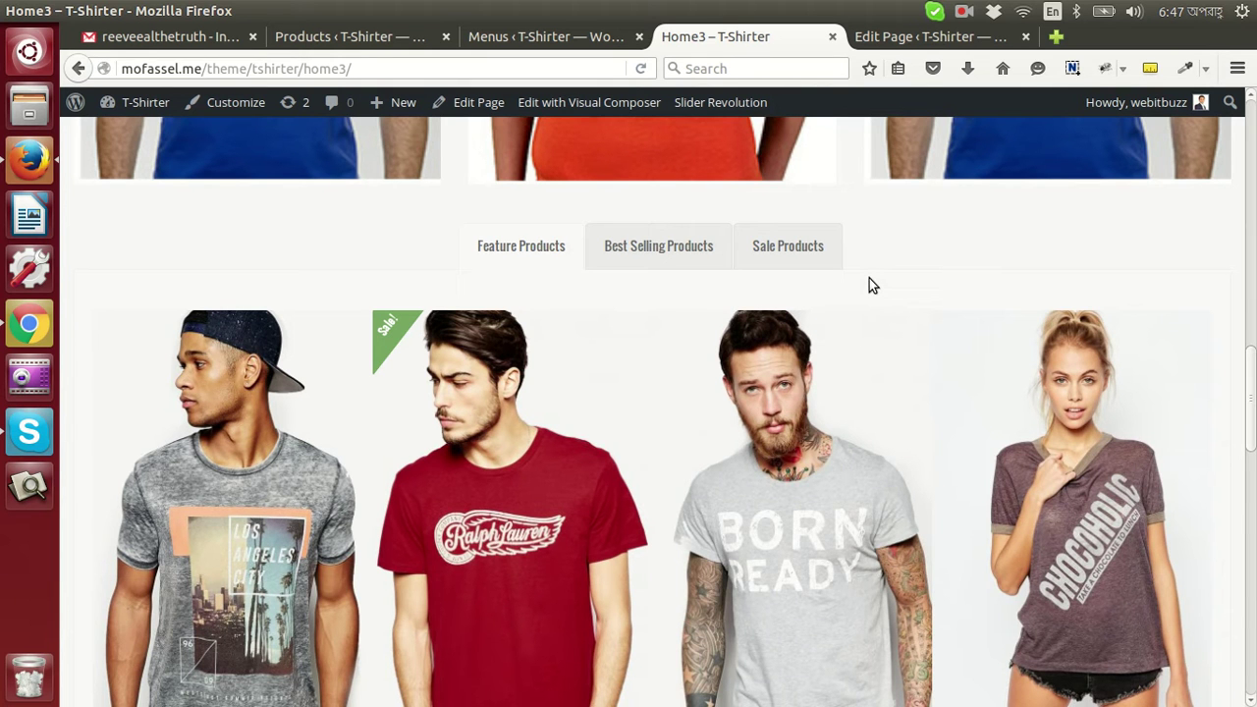
Step: Scroll through the Home3 storefront's product sections
{"action": "scroll", "coordinate": [870, 284], "scroll_direction": "down", "scroll_amount": 1}
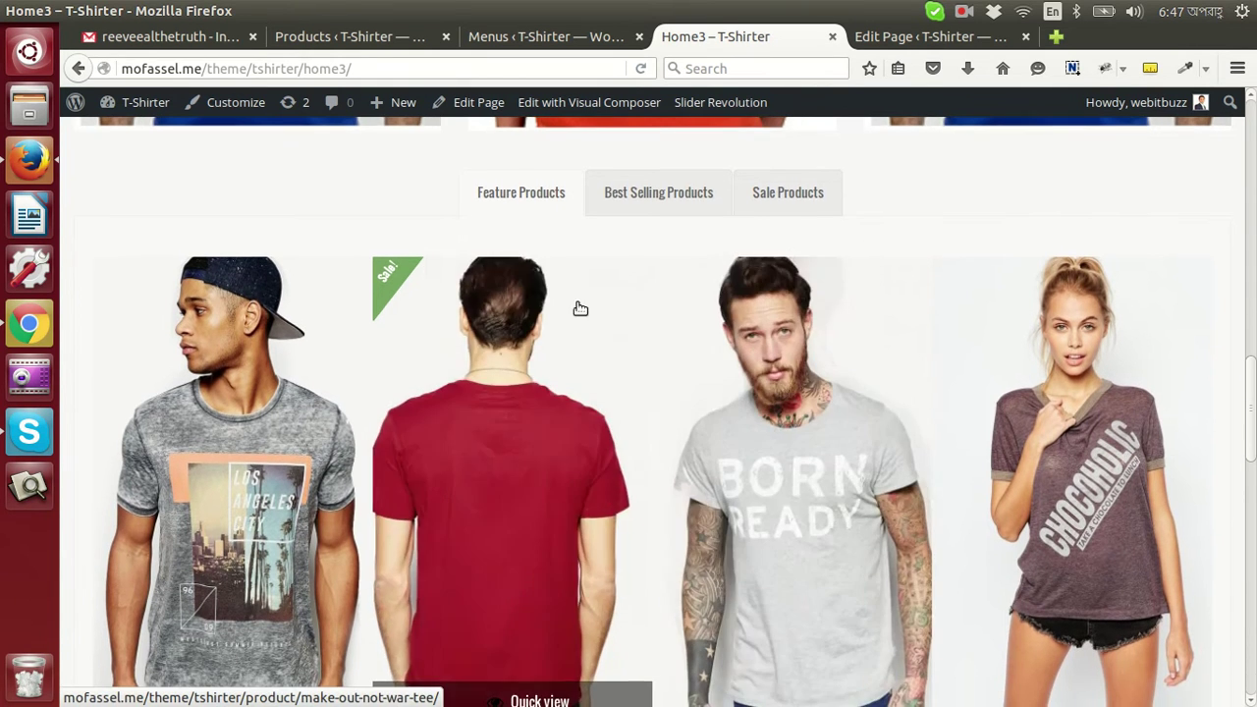
{"action": "scroll", "coordinate": [596, 306], "scroll_direction": "down", "scroll_amount": 3}
{"action": "scroll", "coordinate": [1192, 357], "scroll_direction": "down", "scroll_amount": 5}
{"action": "scroll", "coordinate": [567, 603], "scroll_direction": "down", "scroll_amount": 1}
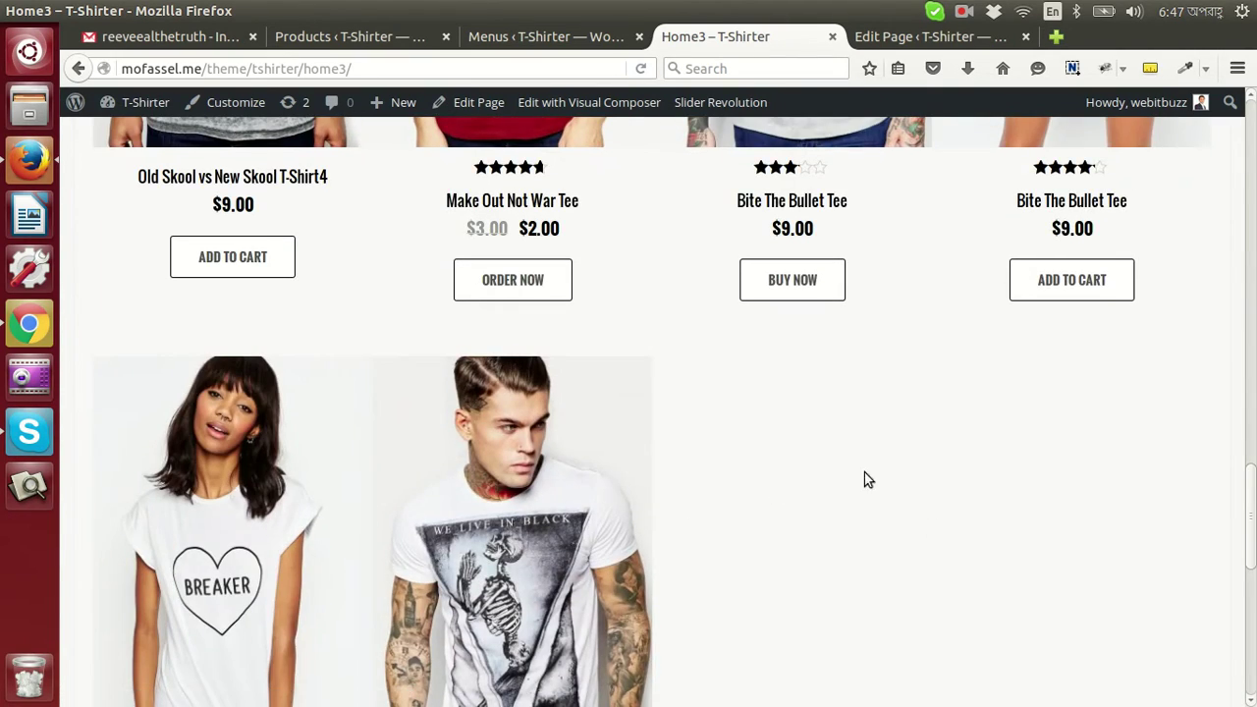
{"action": "scroll", "coordinate": [884, 540], "scroll_direction": "up", "scroll_amount": 10}
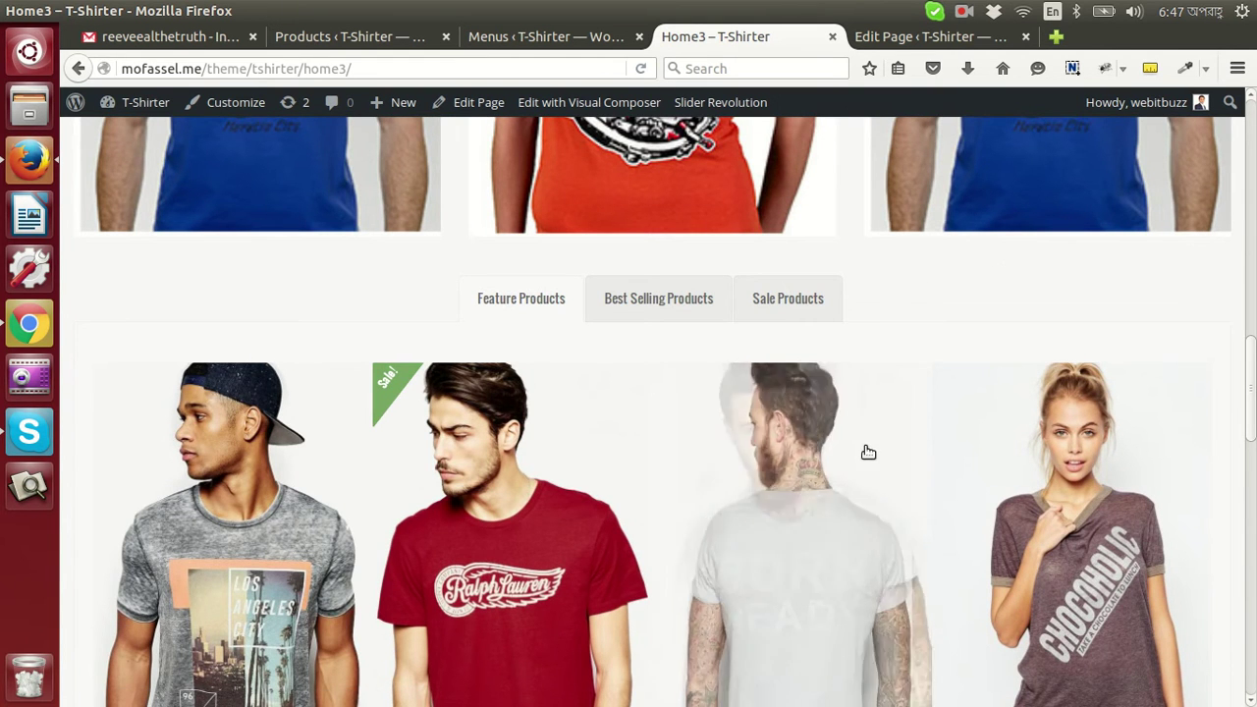
{"action": "scroll", "coordinate": [671, 453], "scroll_direction": "down", "scroll_amount": 3}
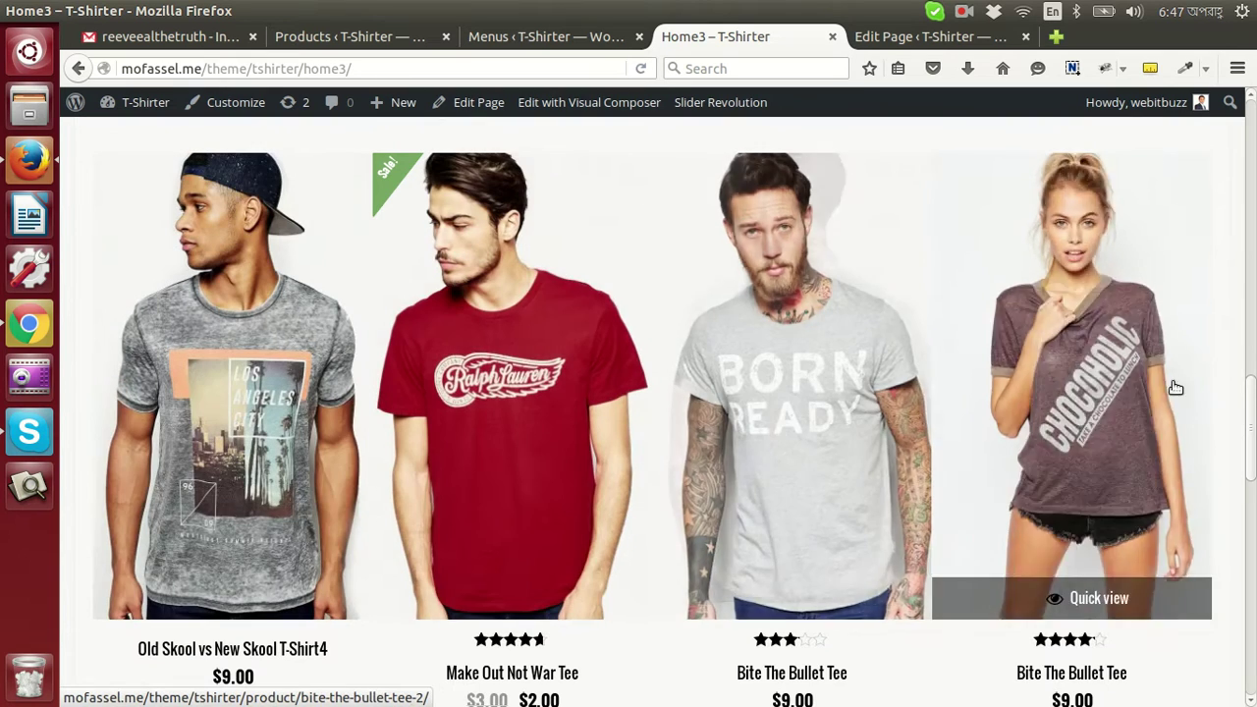
{"action": "scroll", "coordinate": [1094, 400], "scroll_direction": "up", "scroll_amount": 4}
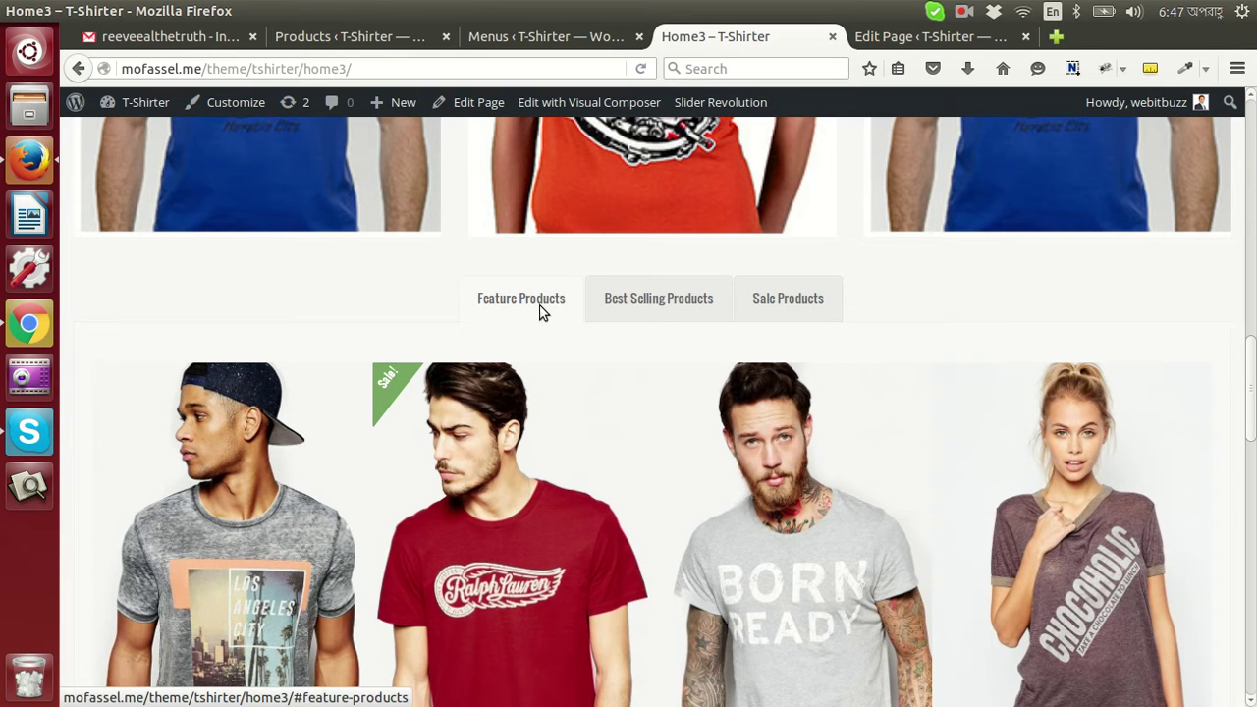
Step: Show the Best Selling Products tab on Home3 and browse its products
{"action": "left_click", "coordinate": [643, 304]}
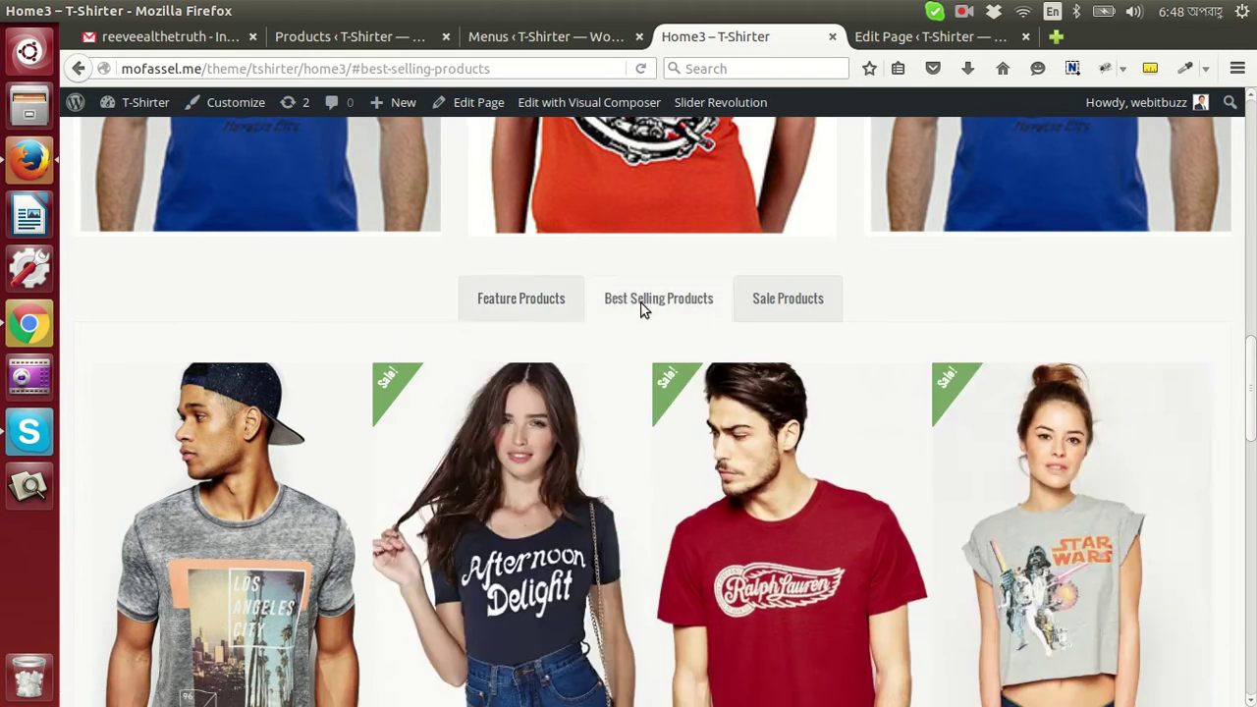
{"action": "scroll", "coordinate": [533, 318], "scroll_direction": "down", "scroll_amount": 5}
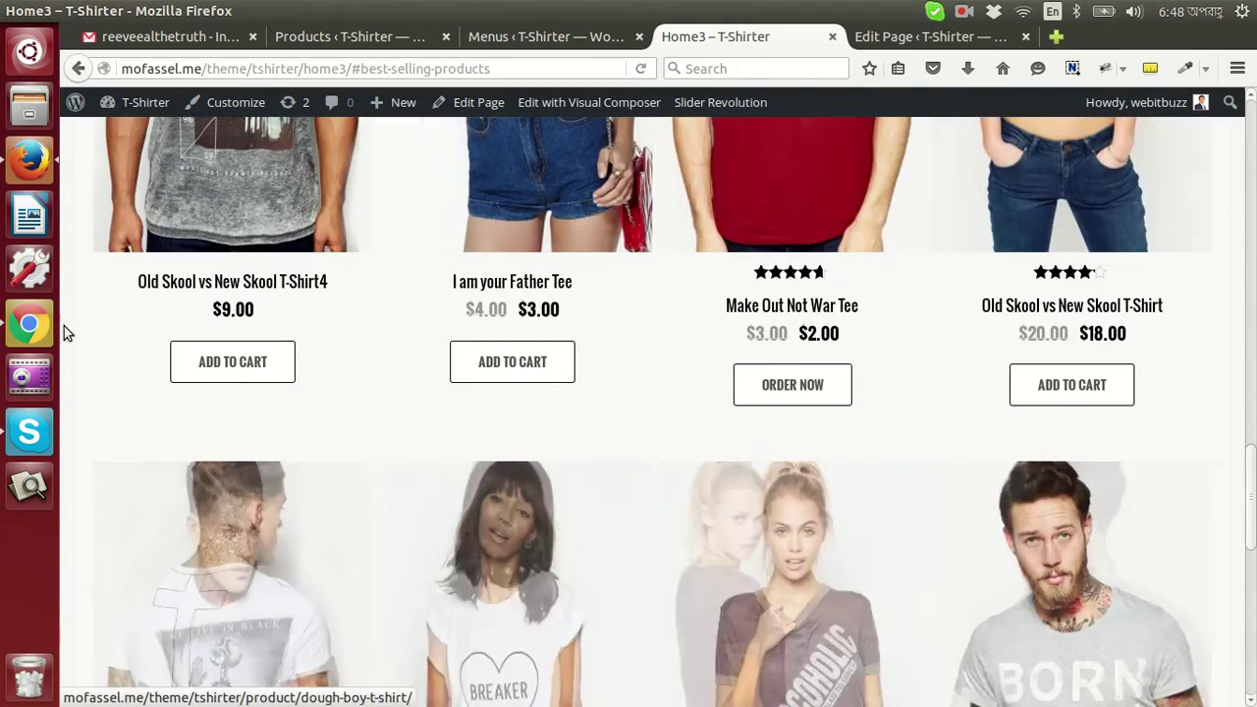
{"action": "scroll", "coordinate": [864, 638], "scroll_direction": "up", "scroll_amount": 3}
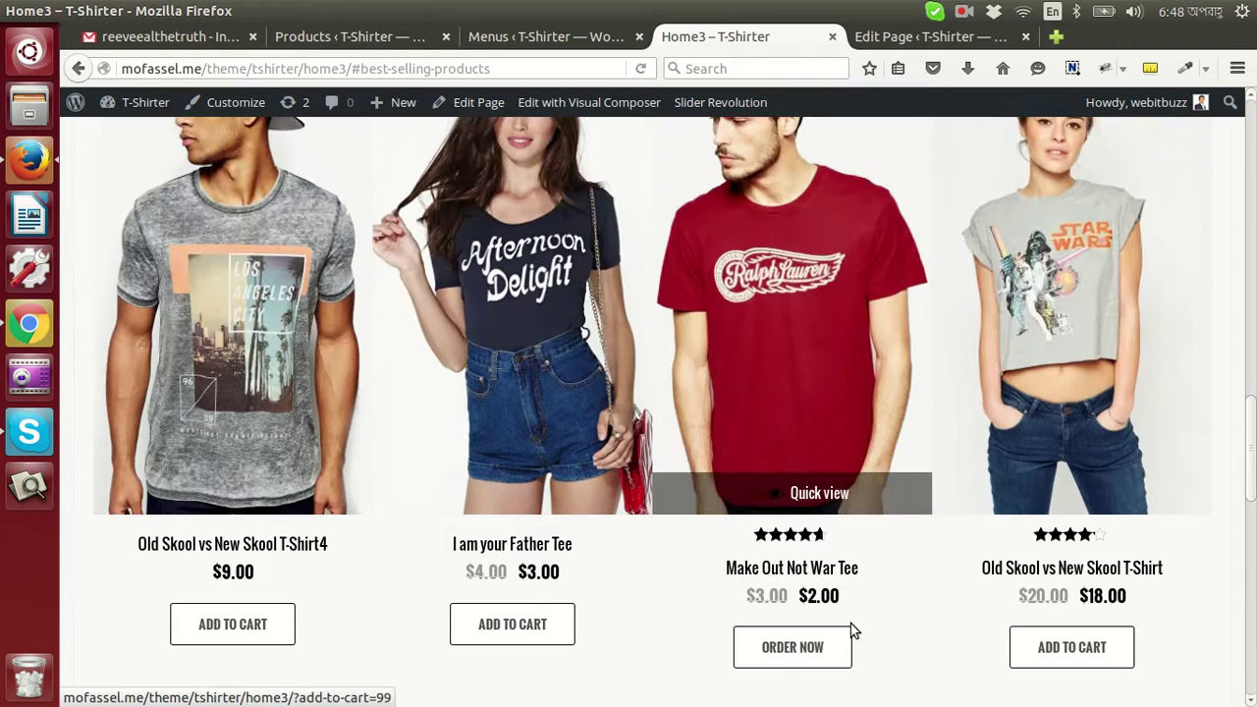
{"action": "scroll", "coordinate": [869, 609], "scroll_direction": "up", "scroll_amount": 4}
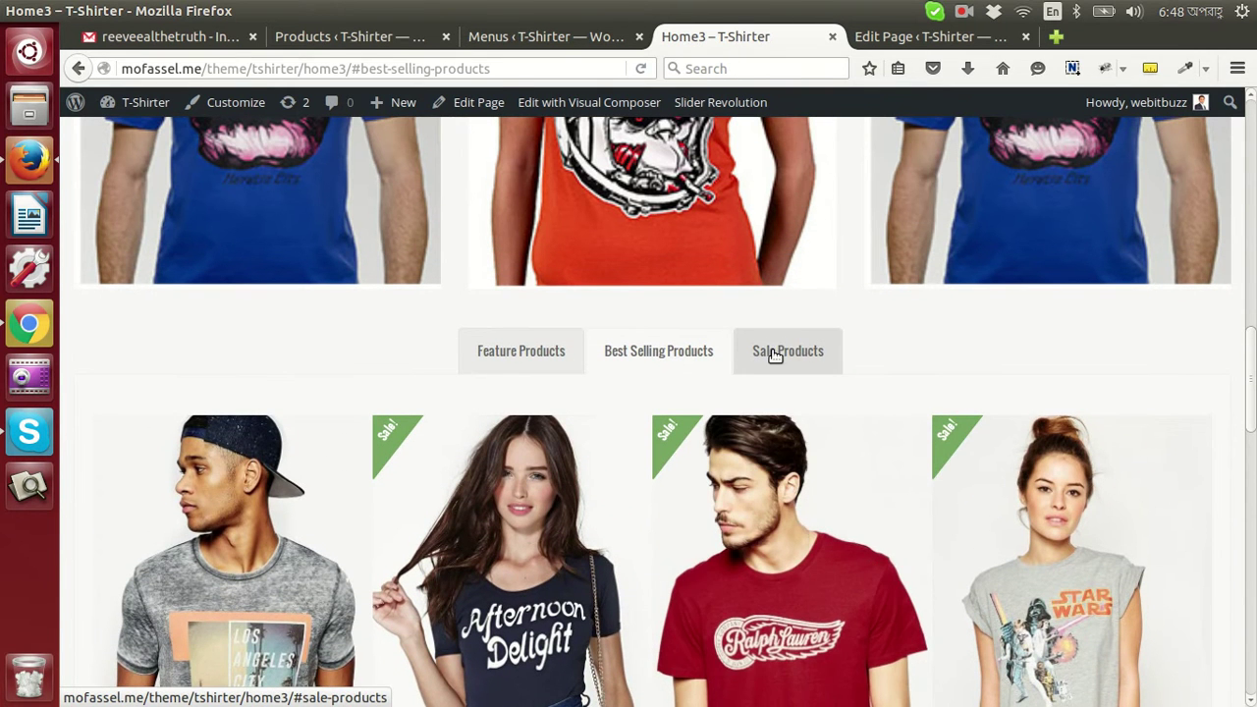
Step: View the Sale Products tab's three discounted tees, then switch back to Featured Products
{"action": "left_click", "coordinate": [775, 354]}
{"action": "scroll", "coordinate": [883, 341], "scroll_direction": "down", "scroll_amount": 3}
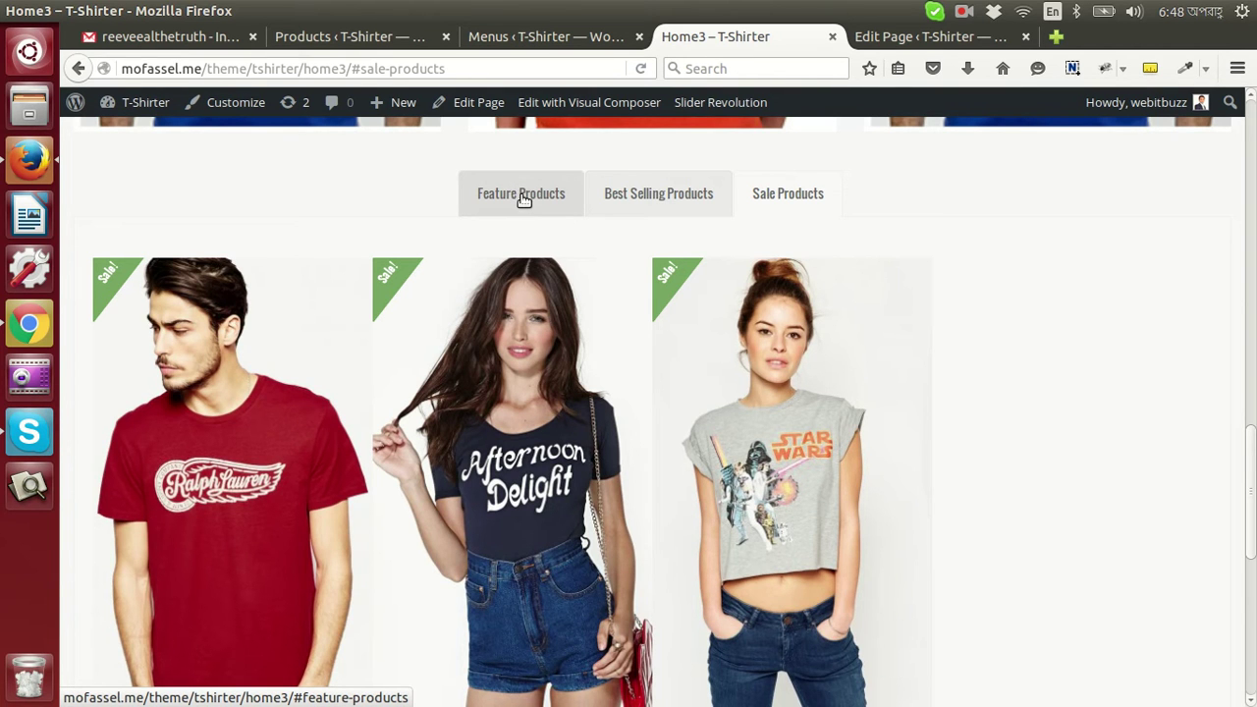
{"action": "left_click", "coordinate": [523, 199]}
Step: Open the admin Products list, reload it and scroll through the items
{"action": "left_click", "coordinate": [394, 36]}
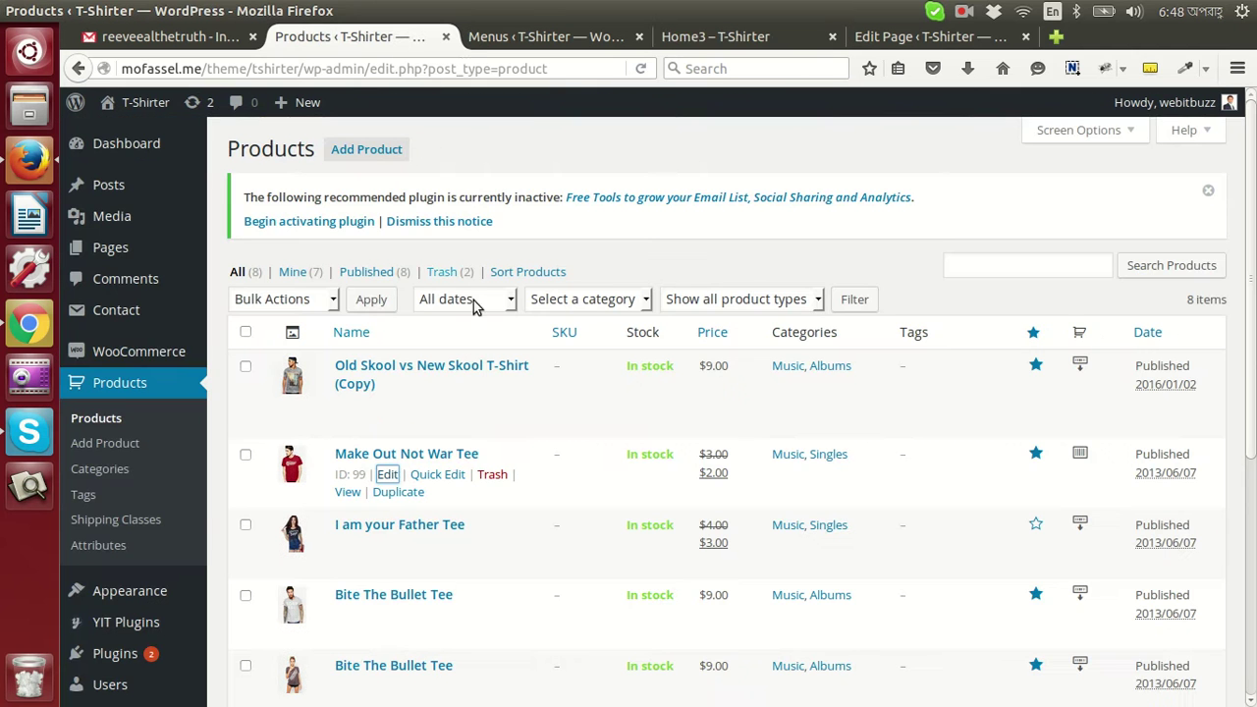
{"action": "scroll", "coordinate": [216, 401], "scroll_direction": "down", "scroll_amount": 2}
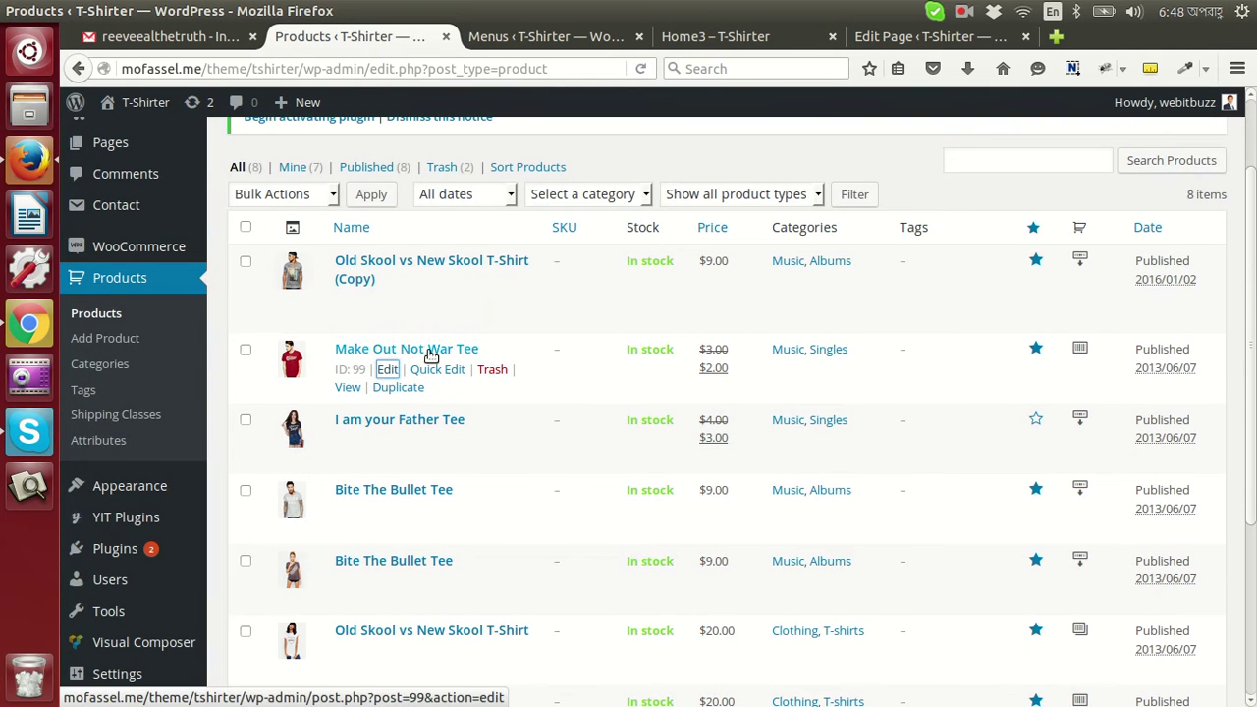
{"action": "left_click", "coordinate": [106, 284]}
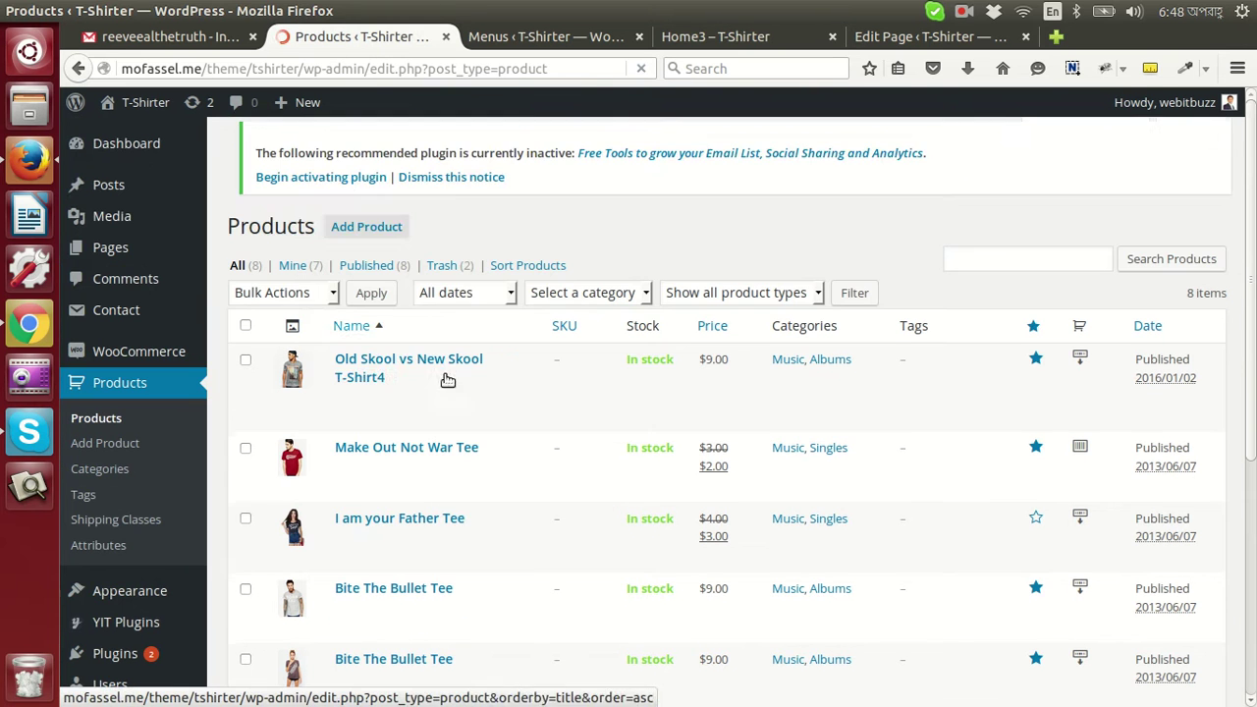
{"action": "scroll", "coordinate": [645, 490], "scroll_direction": "down", "scroll_amount": 6}
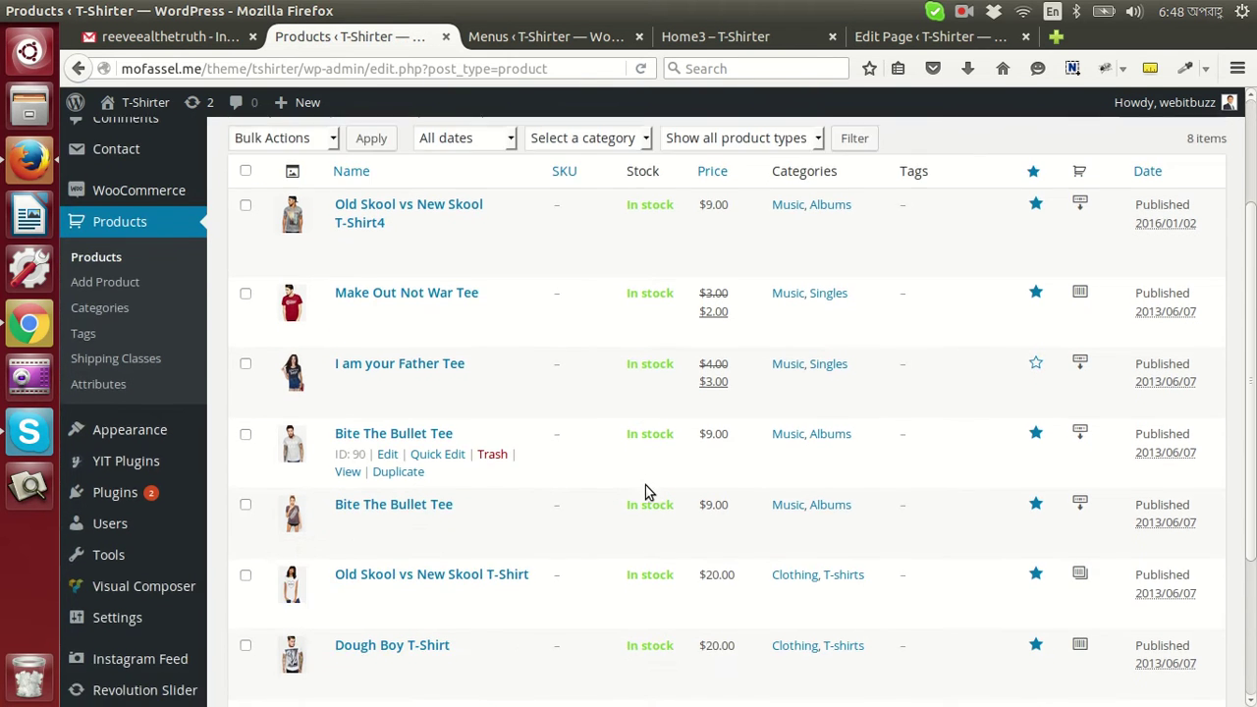
{"action": "scroll", "coordinate": [645, 488], "scroll_direction": "up", "scroll_amount": 5}
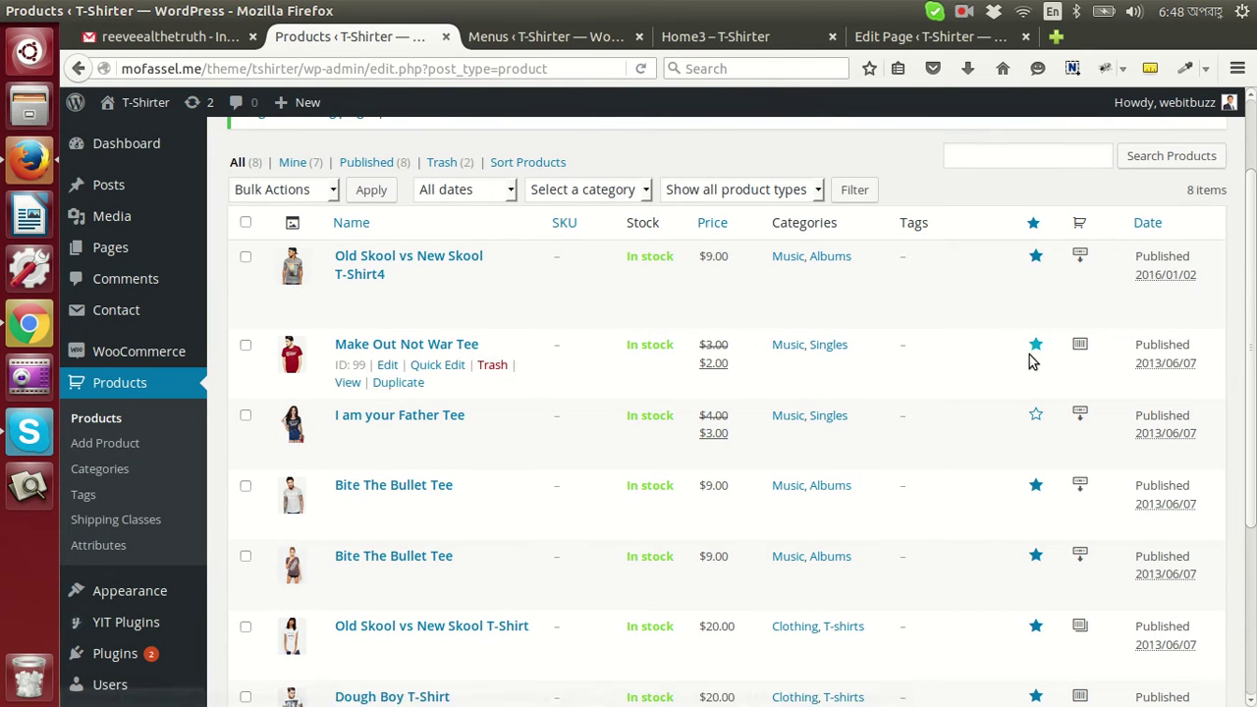
{"action": "scroll", "coordinate": [962, 442], "scroll_direction": "down", "scroll_amount": 2}
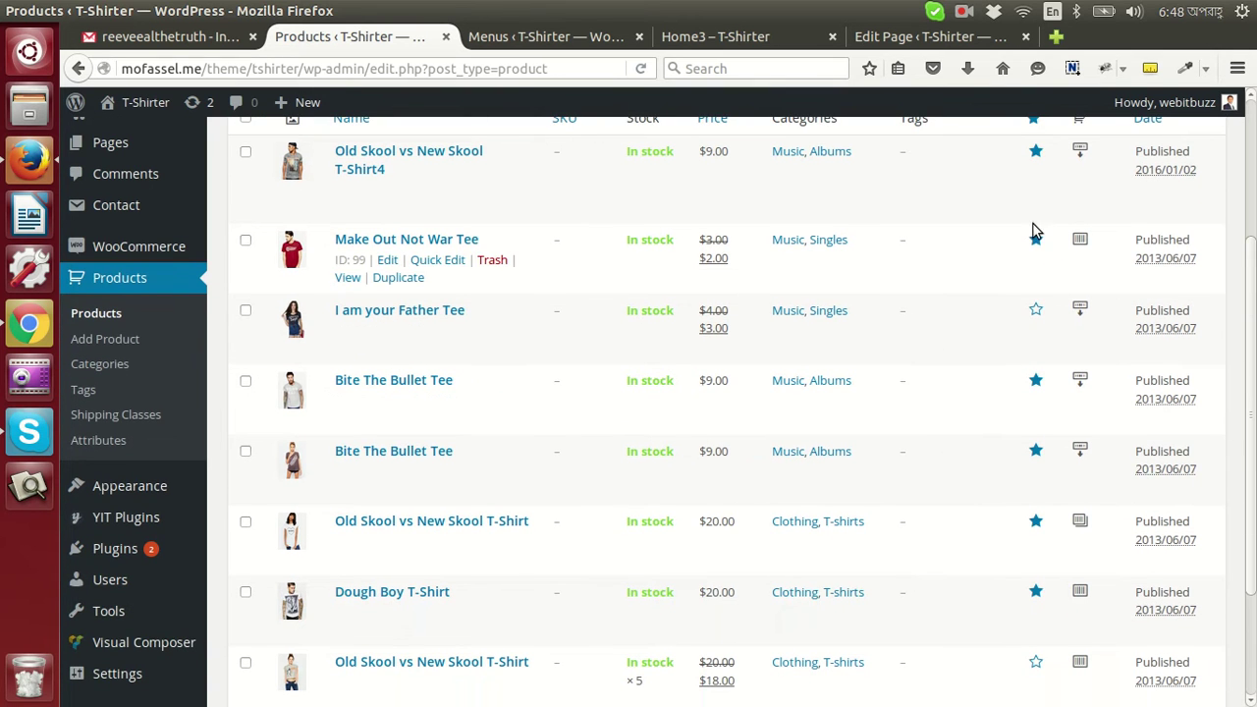
Step: Mark I am your Father Tee as featured
{"action": "left_click", "coordinate": [1036, 312]}
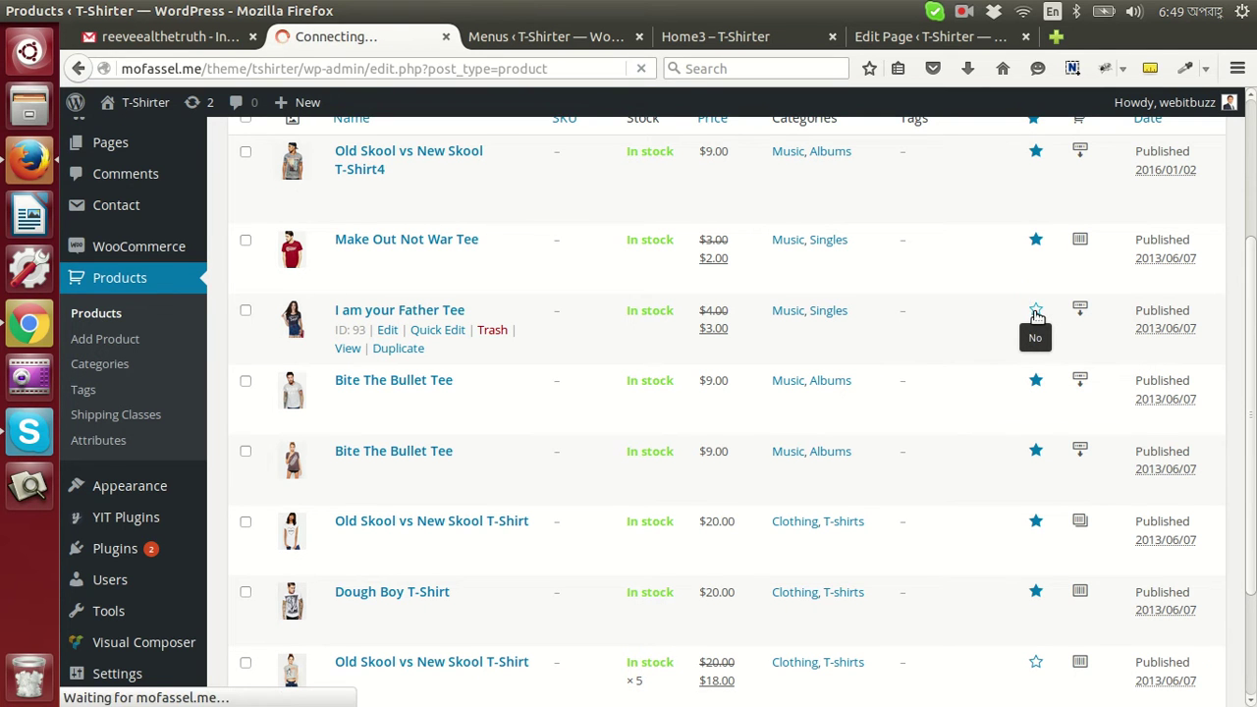
{"action": "scroll", "coordinate": [1026, 467], "scroll_direction": "down", "scroll_amount": 2}
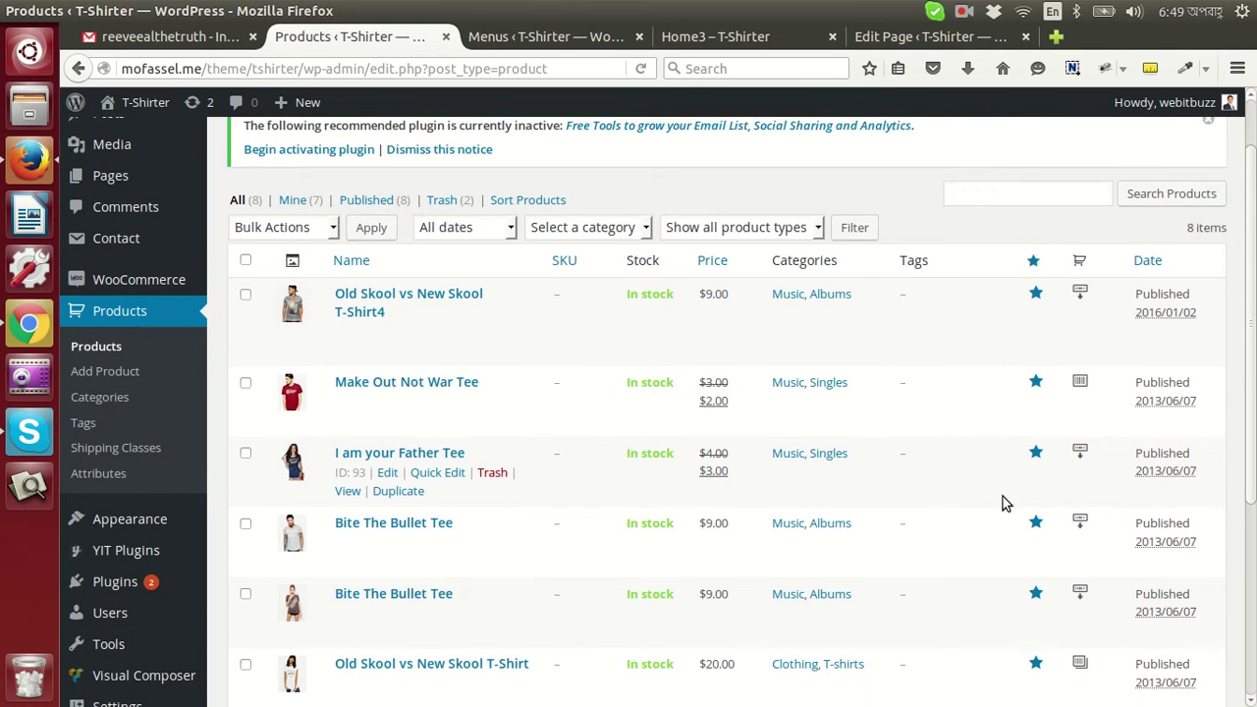
{"action": "scroll", "coordinate": [1036, 444], "scroll_direction": "down", "scroll_amount": 3}
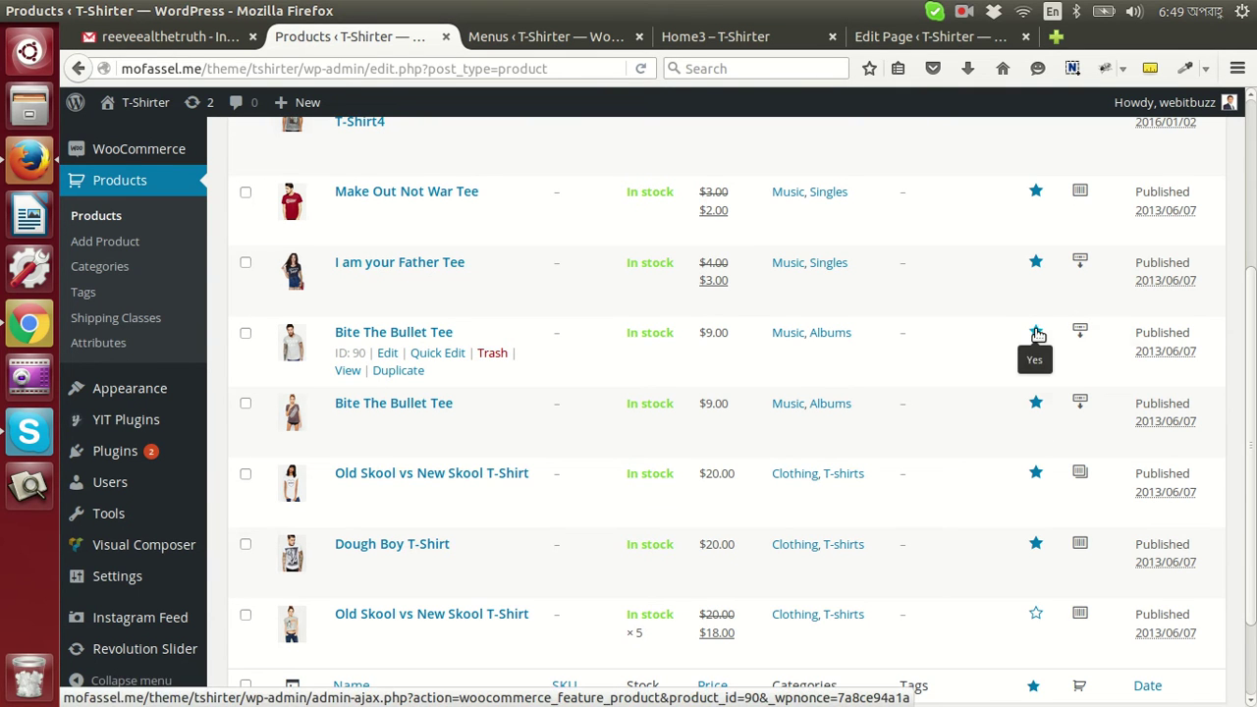
Step: Remove featured status from Bite The Bullet Tee and review the remaining prices
{"action": "left_click", "coordinate": [1037, 335]}
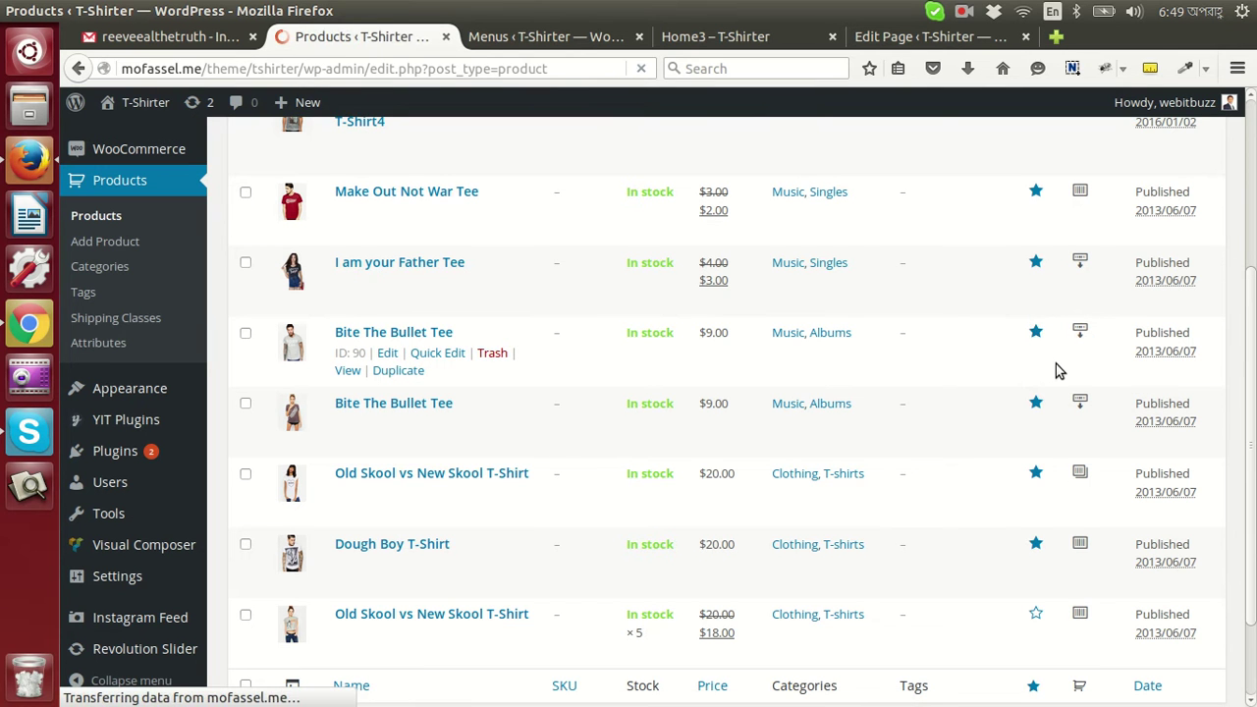
{"action": "scroll", "coordinate": [1012, 506], "scroll_direction": "down", "scroll_amount": 2}
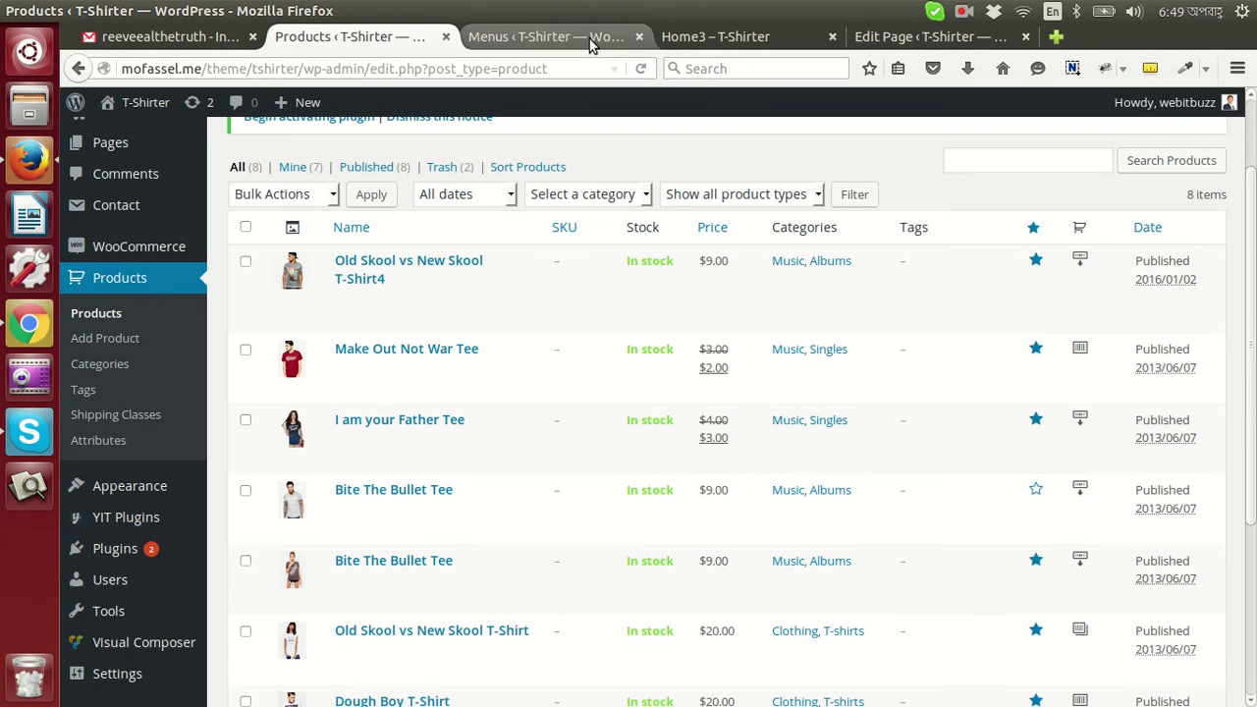
{"action": "scroll", "coordinate": [1002, 393], "scroll_direction": "down", "scroll_amount": 3}
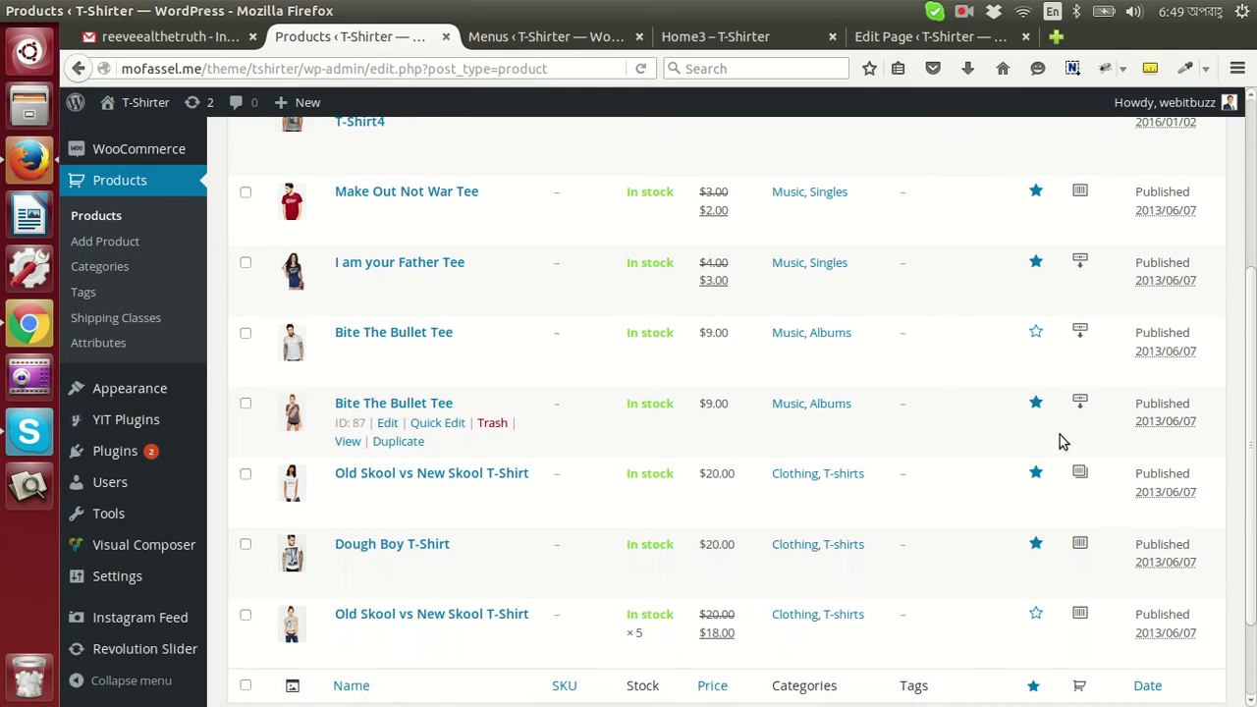
{"action": "scroll", "coordinate": [1051, 442], "scroll_direction": "down", "scroll_amount": 2}
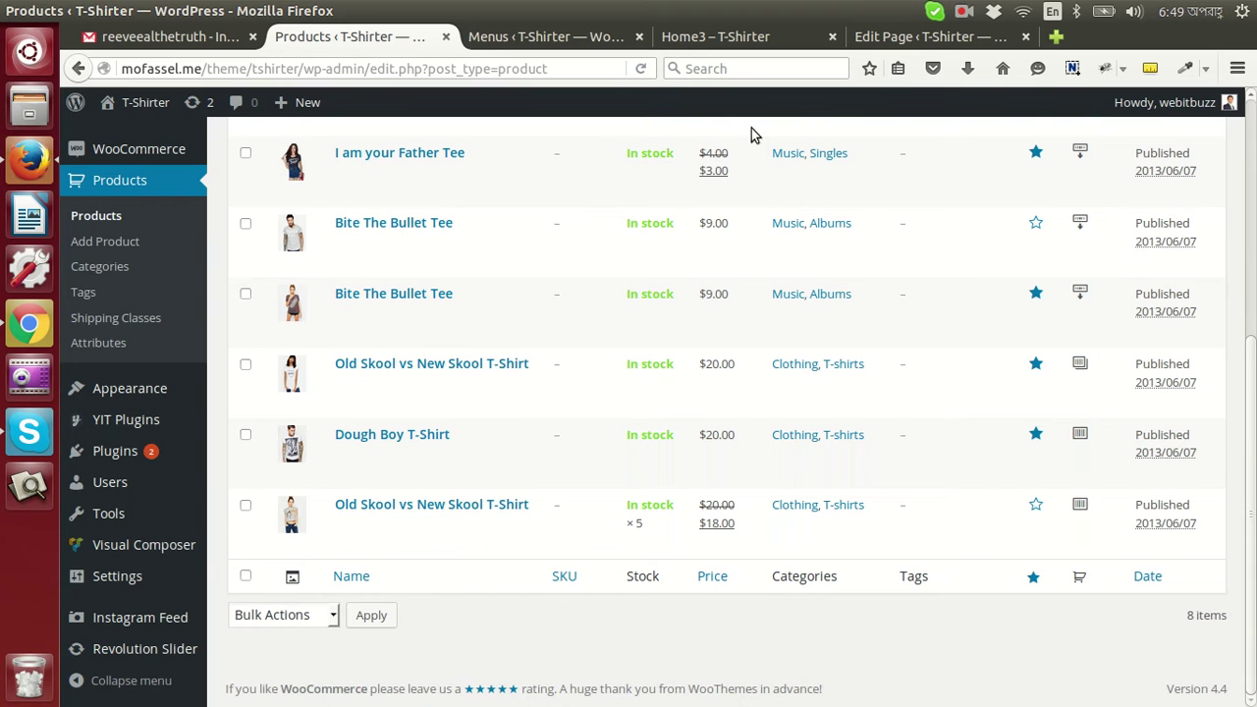
{"action": "scroll", "coordinate": [933, 454], "scroll_direction": "up", "scroll_amount": 3}
{"action": "scroll", "coordinate": [359, 343], "scroll_direction": "down", "scroll_amount": 3}
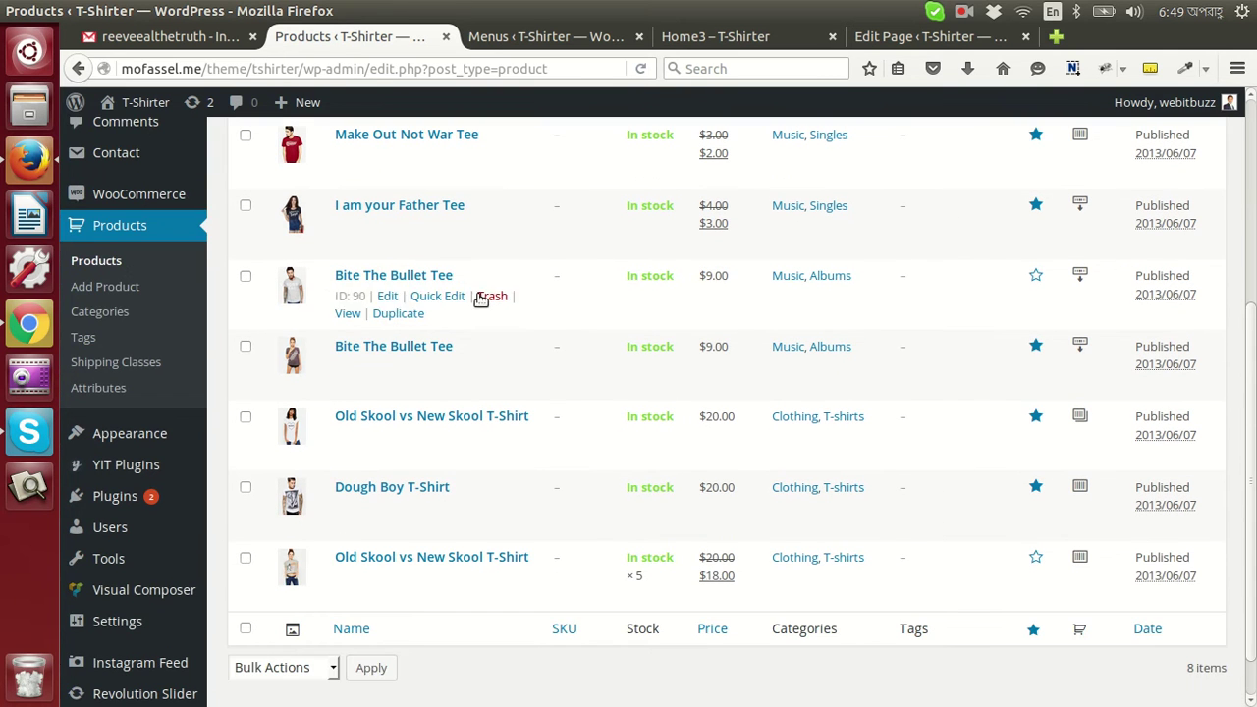
{"action": "left_click", "coordinate": [692, 40]}
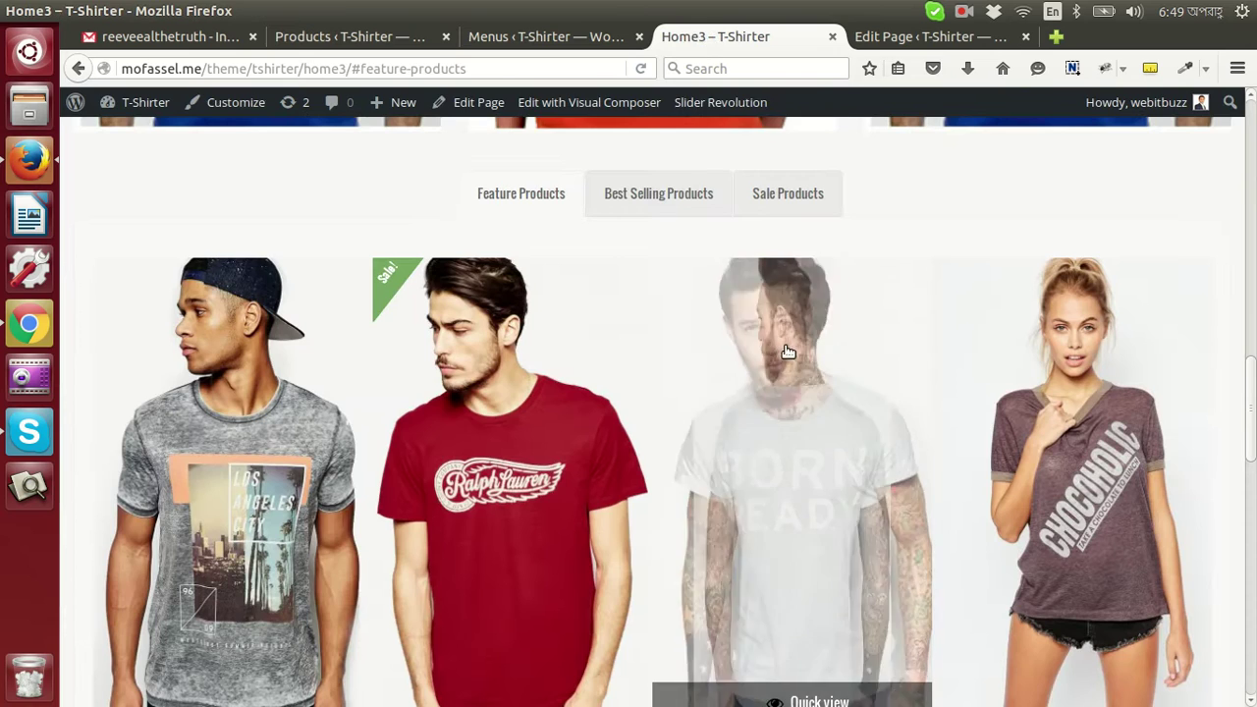
{"action": "scroll", "coordinate": [531, 295], "scroll_direction": "down", "scroll_amount": 1}
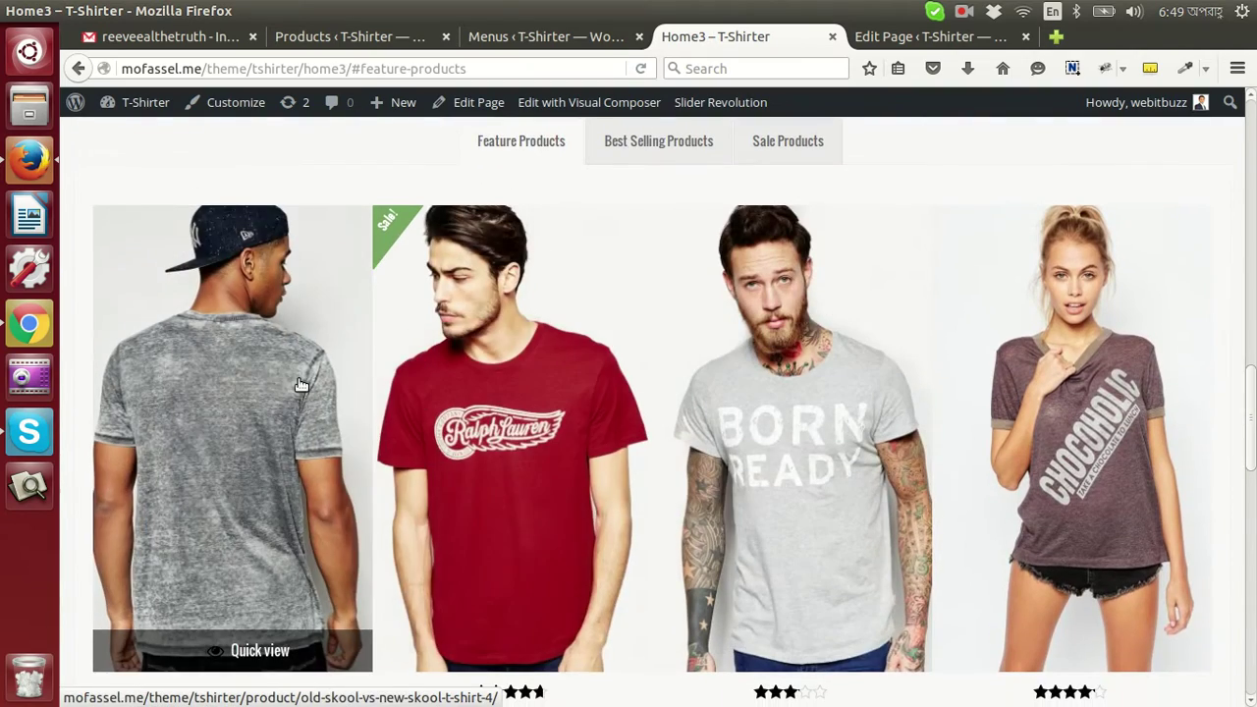
{"action": "scroll", "coordinate": [918, 403], "scroll_direction": "down", "scroll_amount": 2}
{"action": "scroll", "coordinate": [918, 402], "scroll_direction": "down", "scroll_amount": 5}
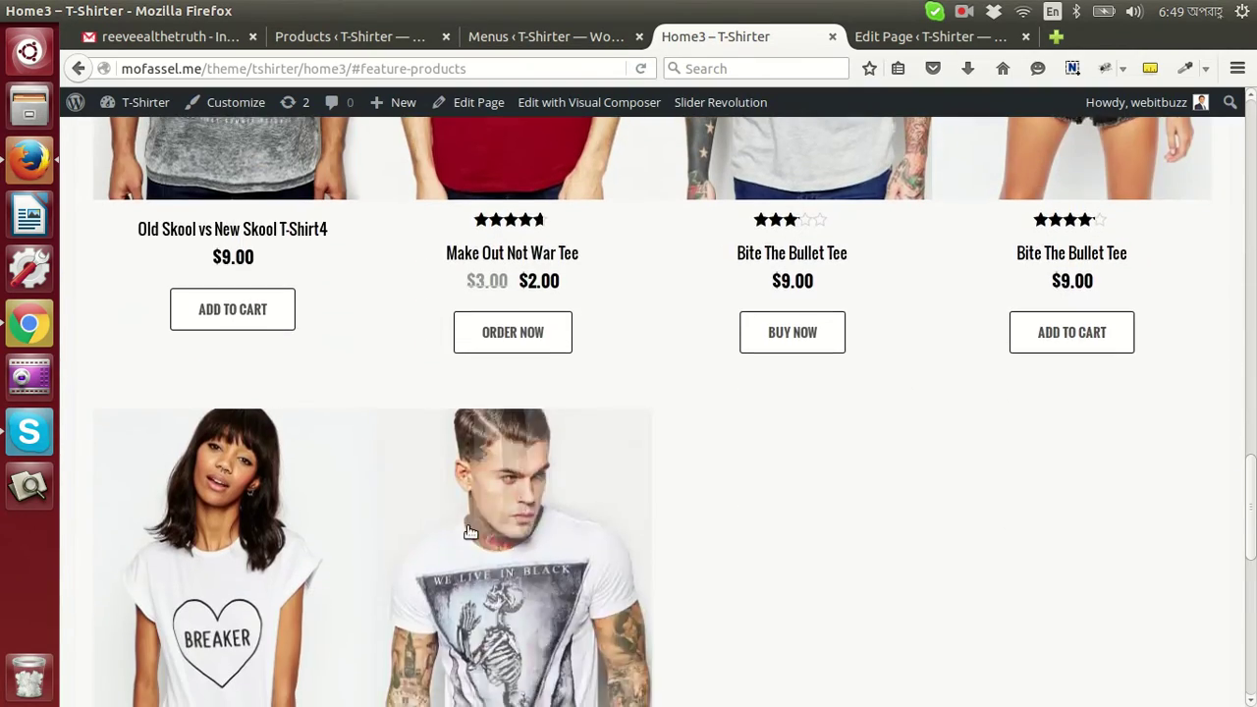
{"action": "scroll", "coordinate": [598, 520], "scroll_direction": "up", "scroll_amount": 4}
{"action": "scroll", "coordinate": [638, 521], "scroll_direction": "up", "scroll_amount": 4}
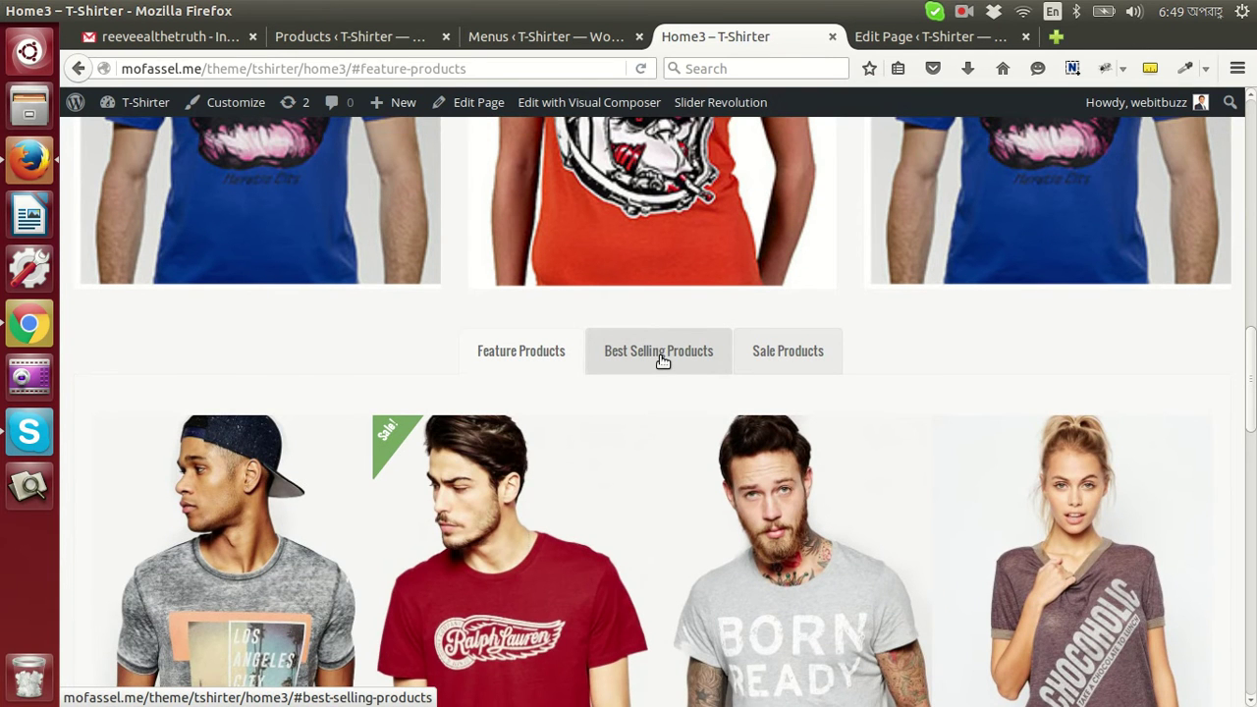
{"action": "left_click", "coordinate": [662, 354]}
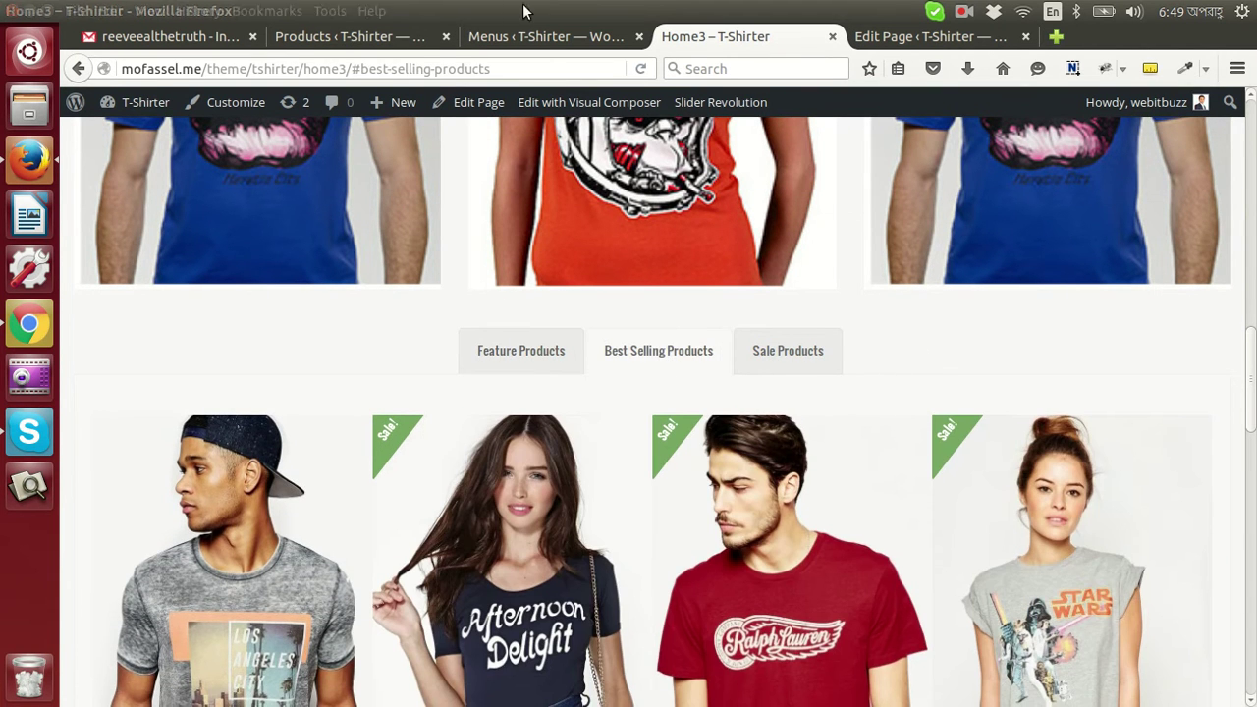
{"action": "left_click", "coordinate": [316, 37]}
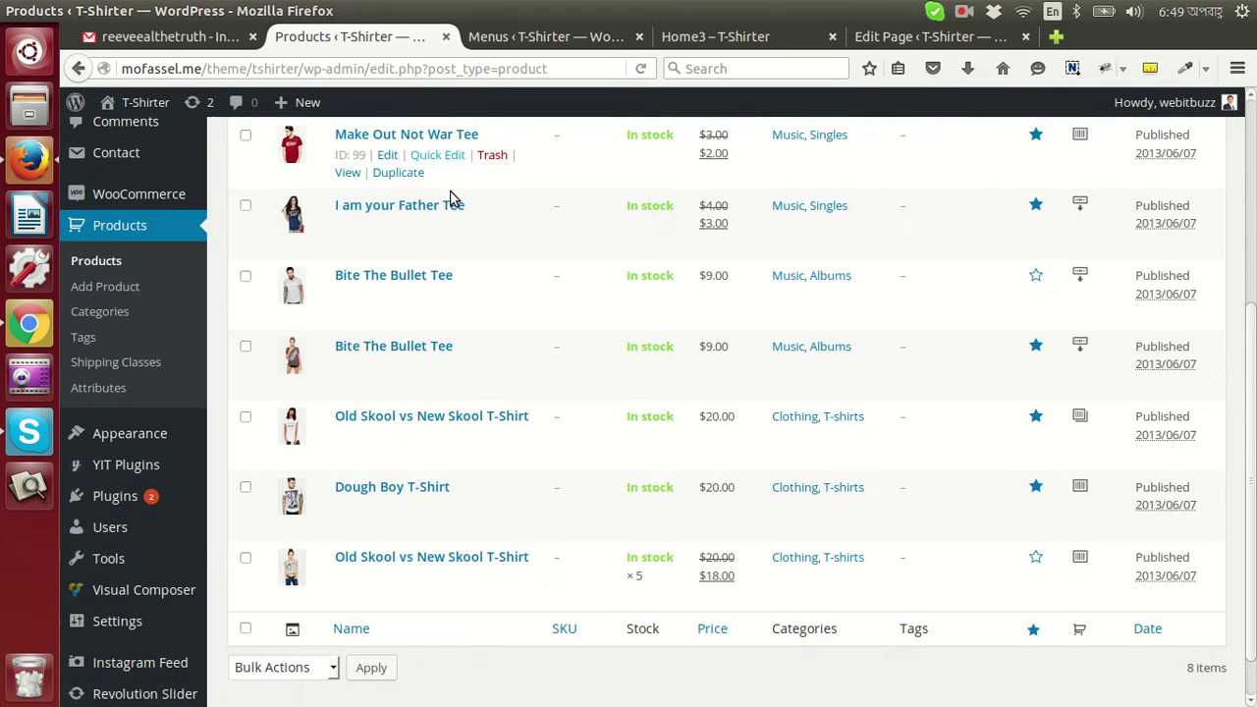
Step: Open Old Skool vs New Skool T-Shirt4 for editing
{"action": "scroll", "coordinate": [524, 373], "scroll_direction": "up", "scroll_amount": 3}
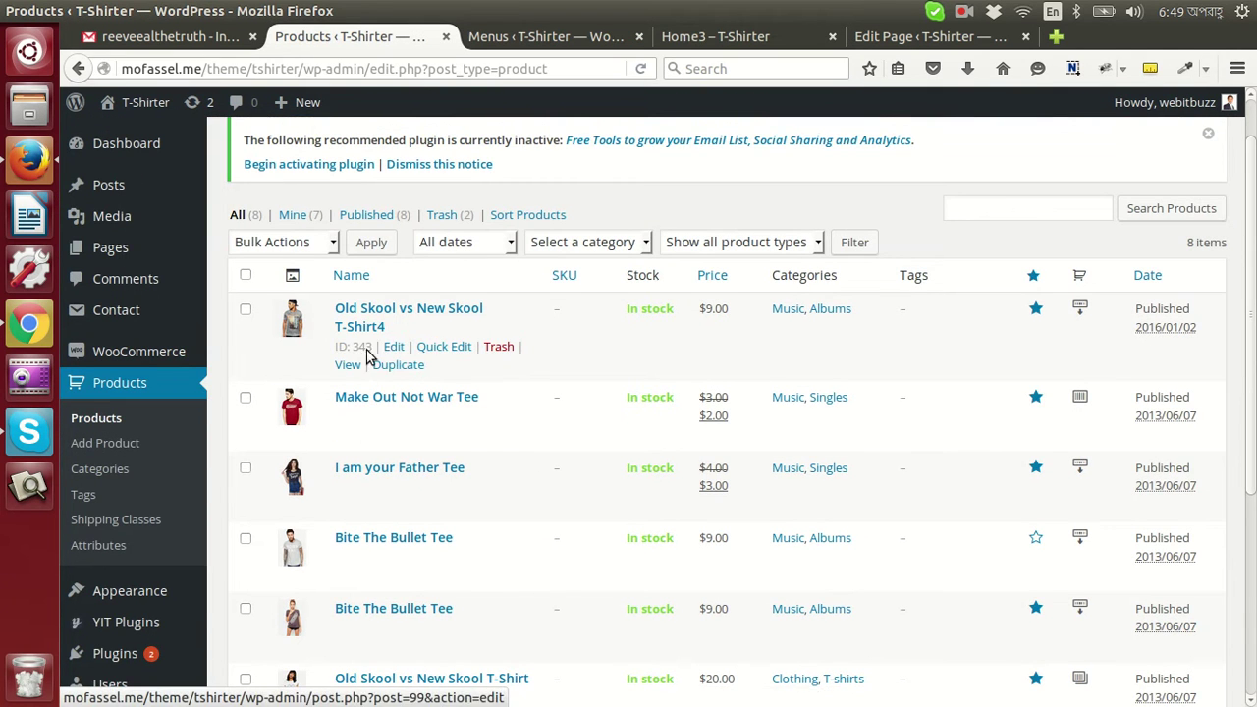
{"action": "scroll", "coordinate": [373, 344], "scroll_direction": "down", "scroll_amount": 3}
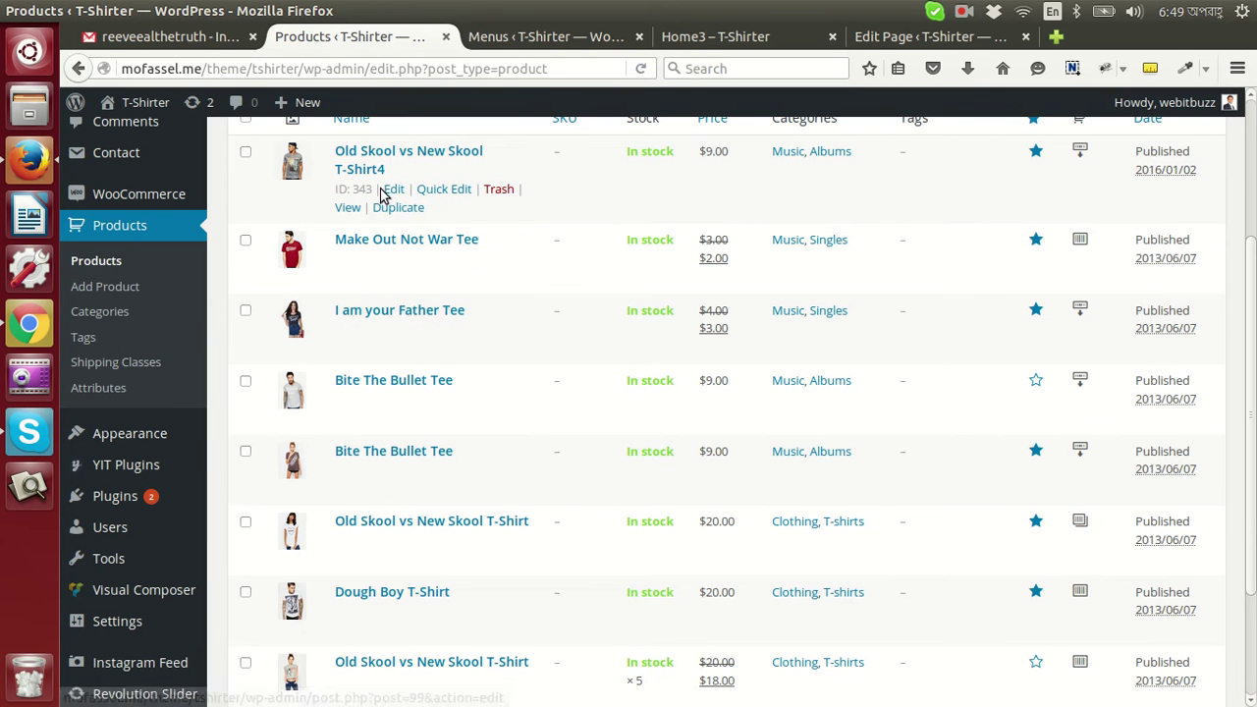
{"action": "left_click", "coordinate": [391, 191]}
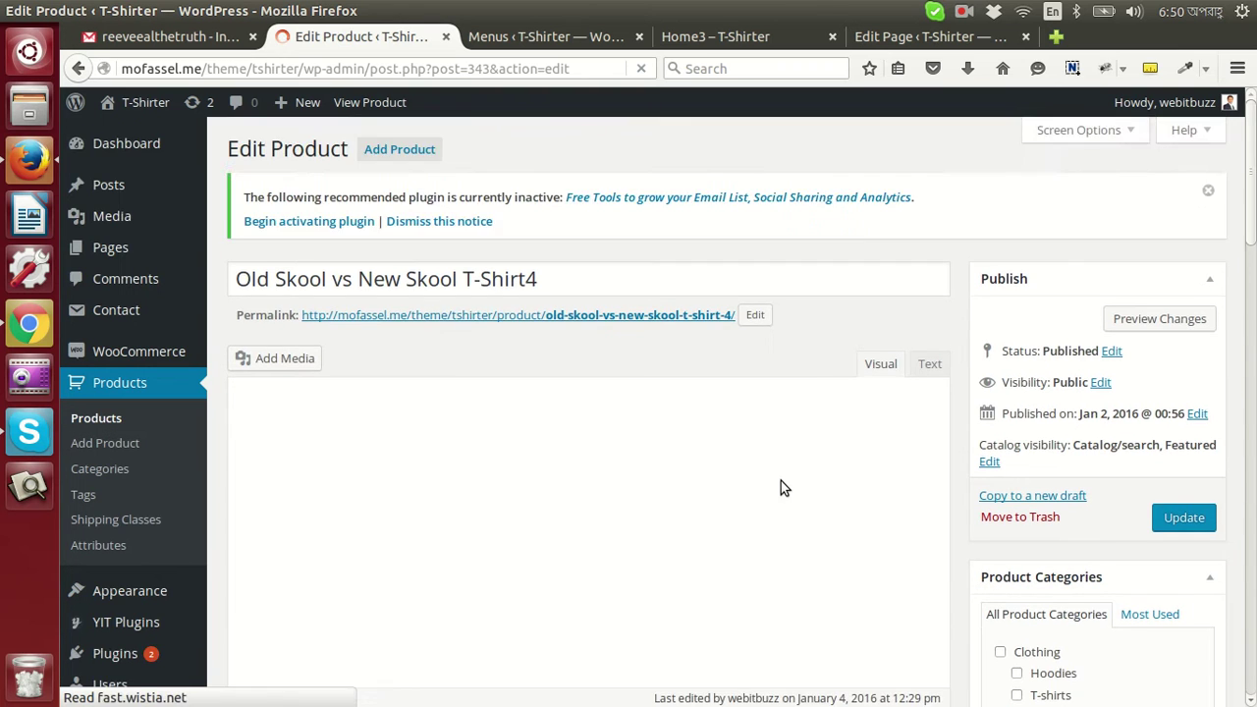
Step: Go to Custom Fields and select the total_sales value of 3
{"action": "scroll", "coordinate": [781, 480], "scroll_direction": "down", "scroll_amount": 5}
{"action": "scroll", "coordinate": [777, 482], "scroll_direction": "down", "scroll_amount": 8}
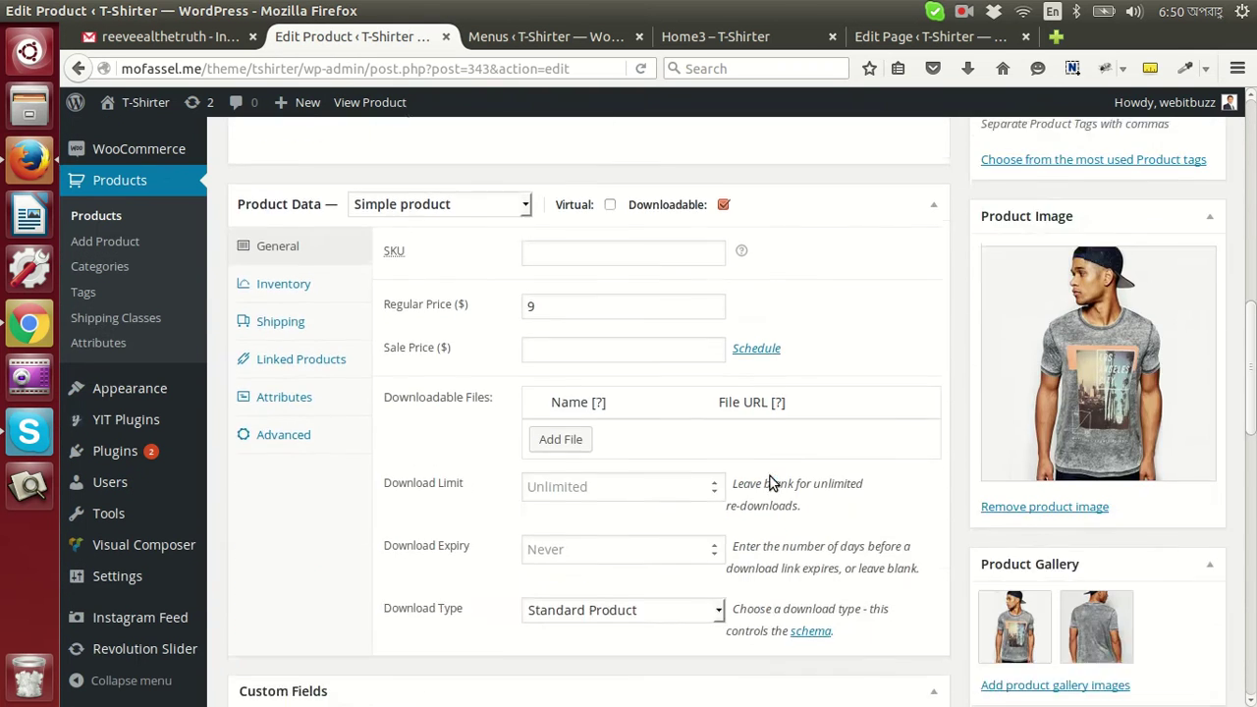
{"action": "scroll", "coordinate": [770, 482], "scroll_direction": "down", "scroll_amount": 1}
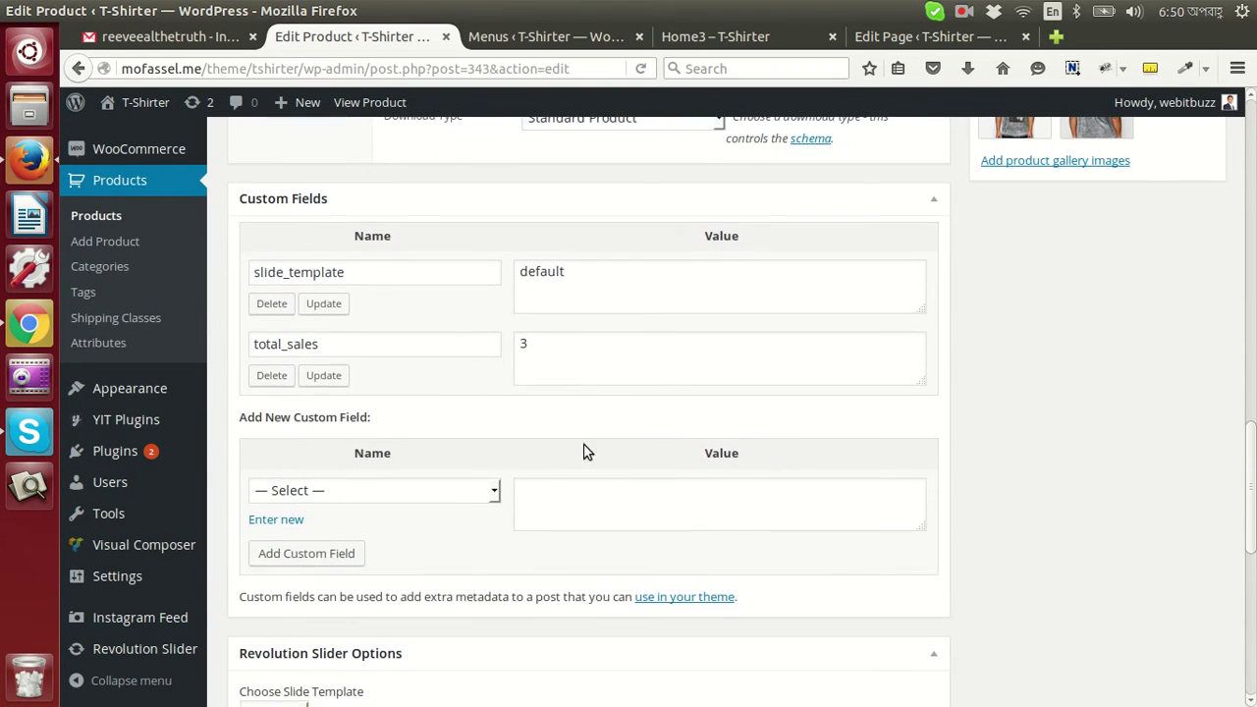
{"action": "left_click", "coordinate": [341, 351]}
{"action": "left_click", "coordinate": [552, 358]}
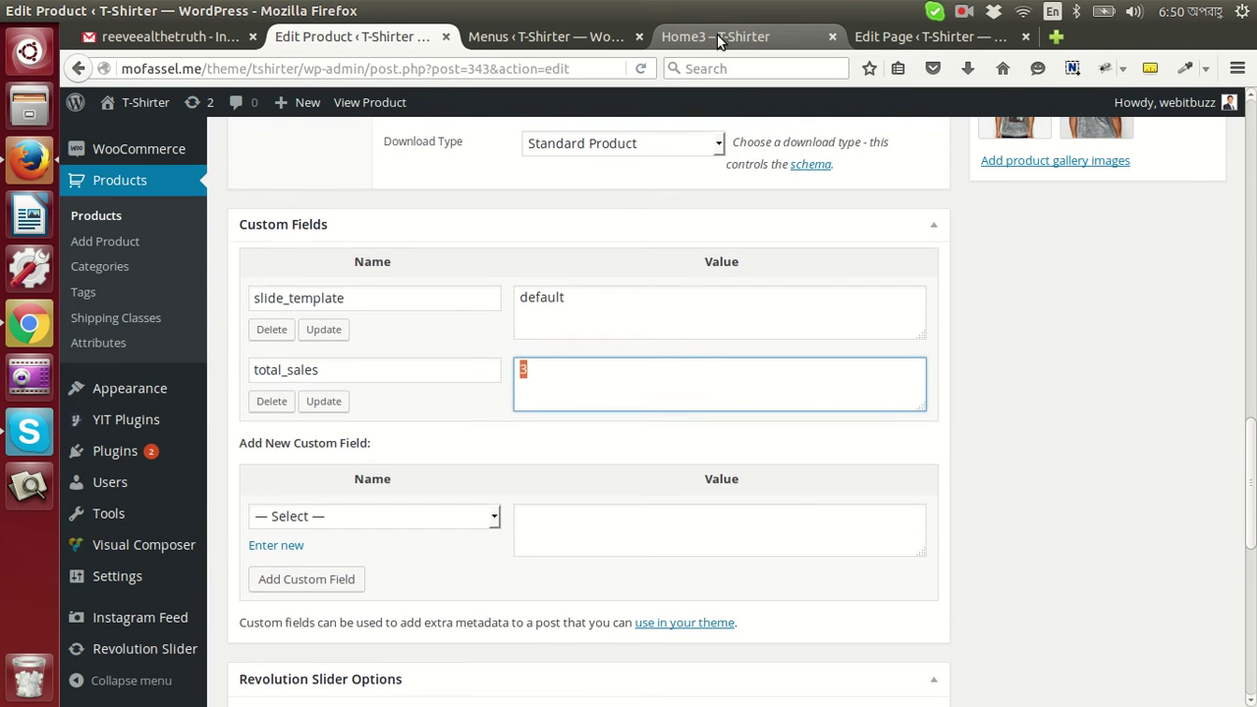
{"action": "left_click", "coordinate": [717, 36]}
{"action": "scroll", "coordinate": [798, 468], "scroll_direction": "up", "scroll_amount": 5}
{"action": "scroll", "coordinate": [690, 426], "scroll_direction": "down", "scroll_amount": 4}
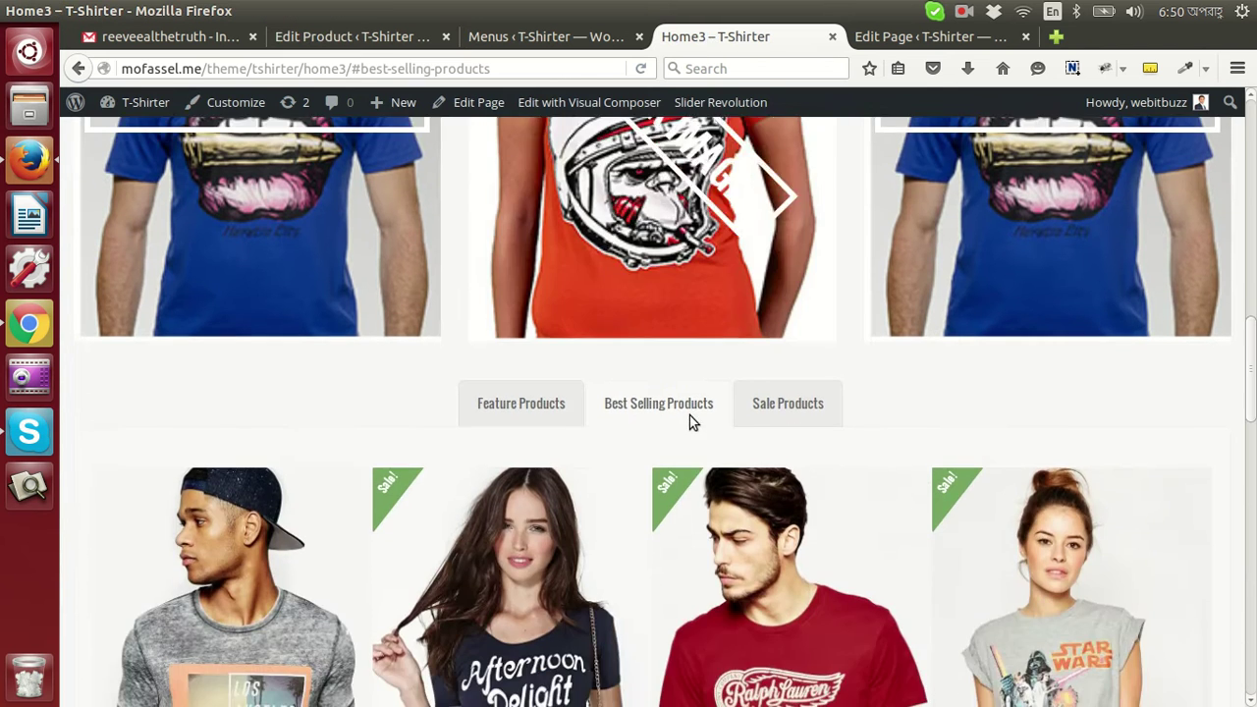
{"action": "scroll", "coordinate": [674, 403], "scroll_direction": "down", "scroll_amount": 5}
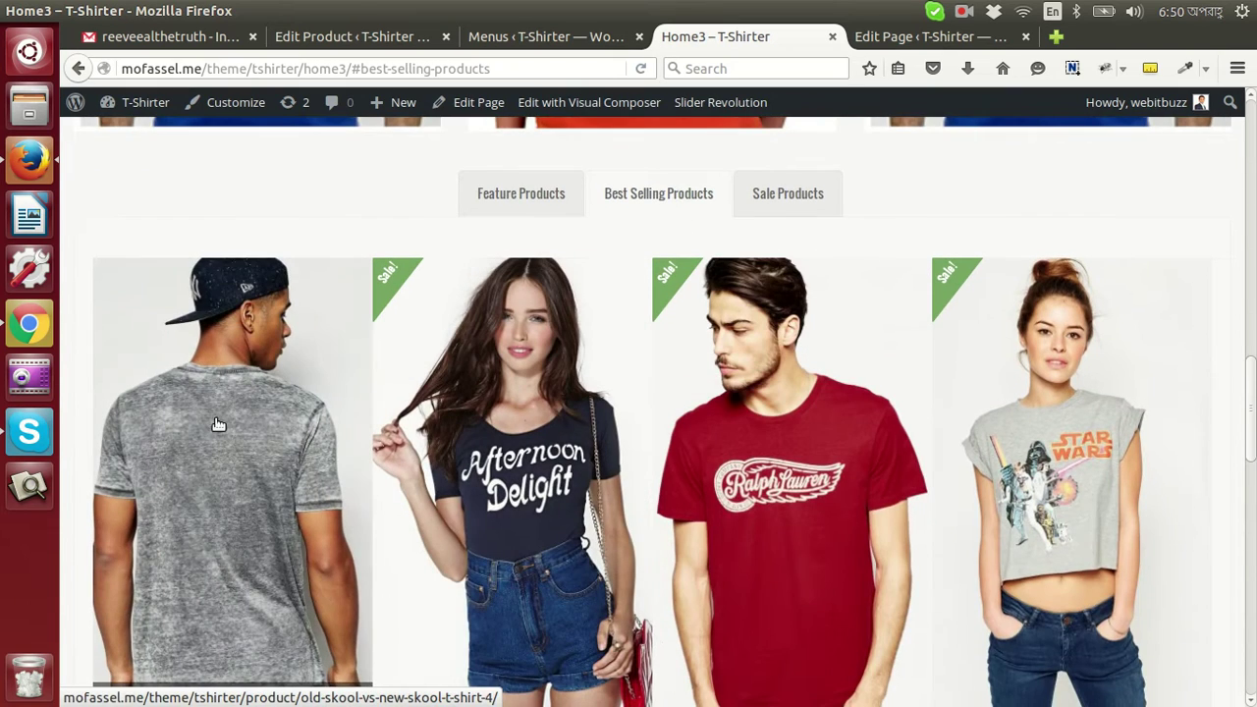
{"action": "scroll", "coordinate": [214, 413], "scroll_direction": "down", "scroll_amount": 1}
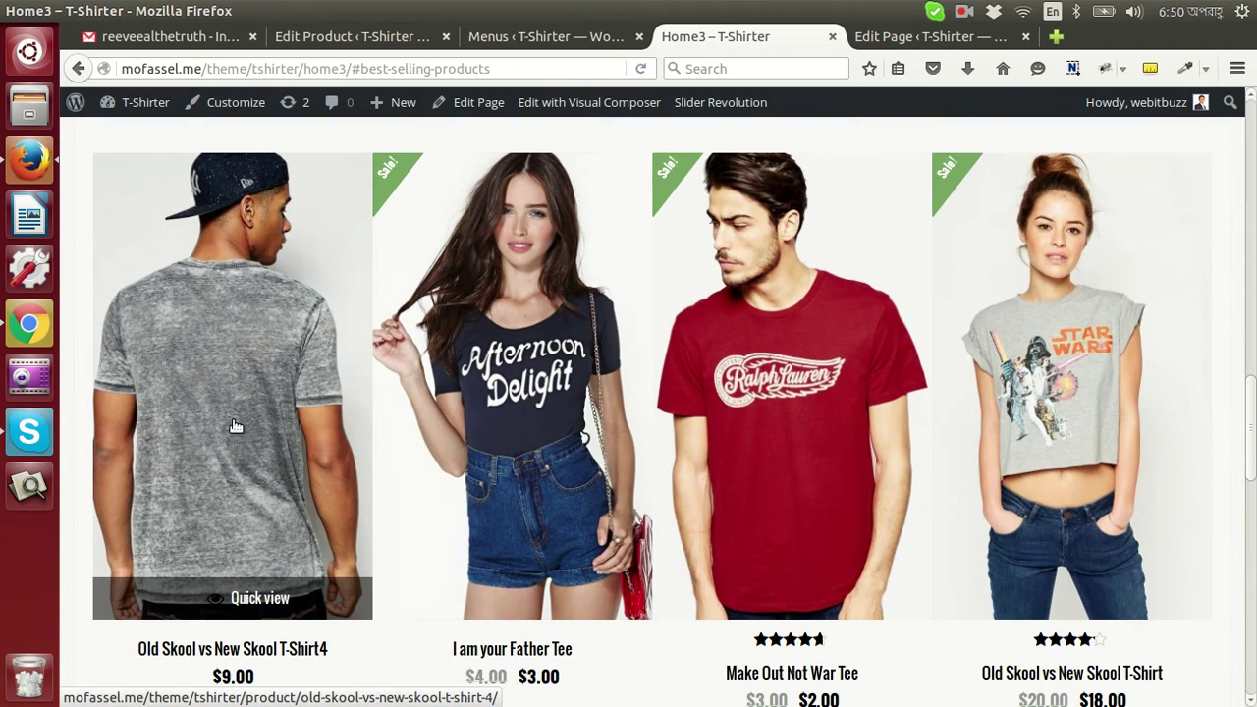
{"action": "left_click", "coordinate": [396, 39]}
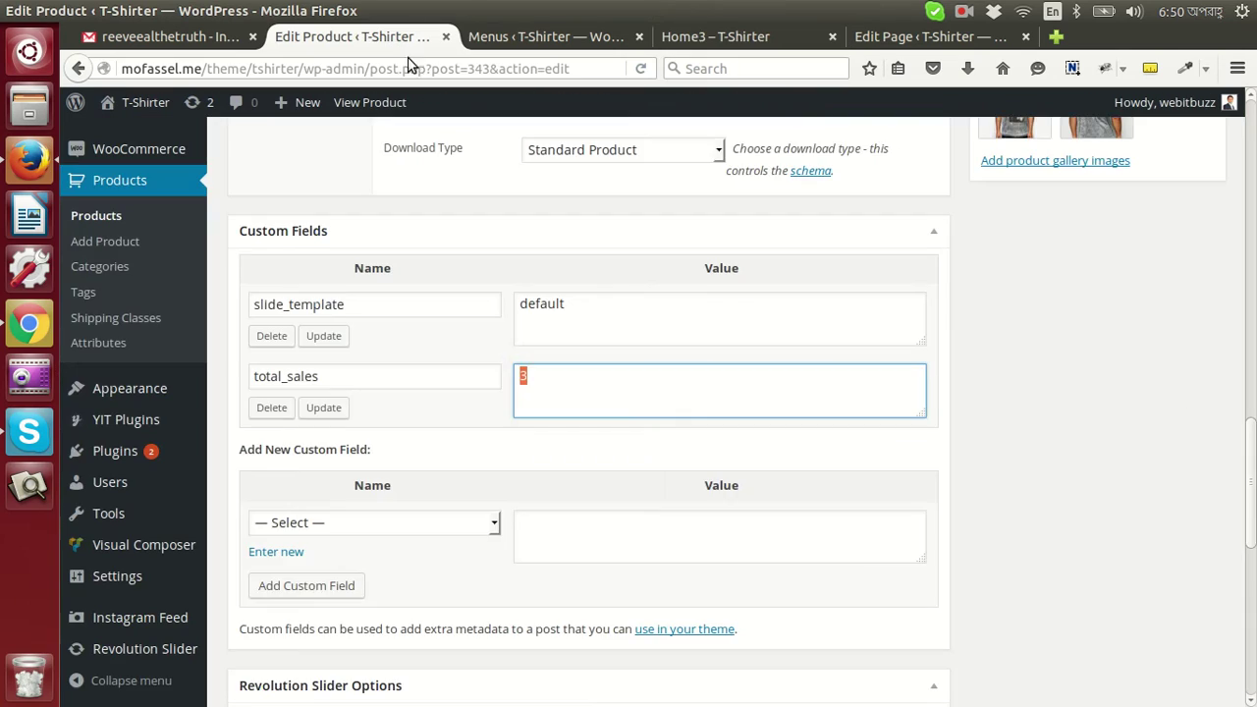
Step: Return to Home3's Best Selling grid, led by Old Skool vs New Skool T-Shirt4 at $9.00
{"action": "scroll", "coordinate": [1195, 614], "scroll_direction": "down", "scroll_amount": 3}
{"action": "scroll", "coordinate": [1195, 614], "scroll_direction": "down", "scroll_amount": 3}
{"action": "scroll", "coordinate": [1159, 587], "scroll_direction": "up", "scroll_amount": 10}
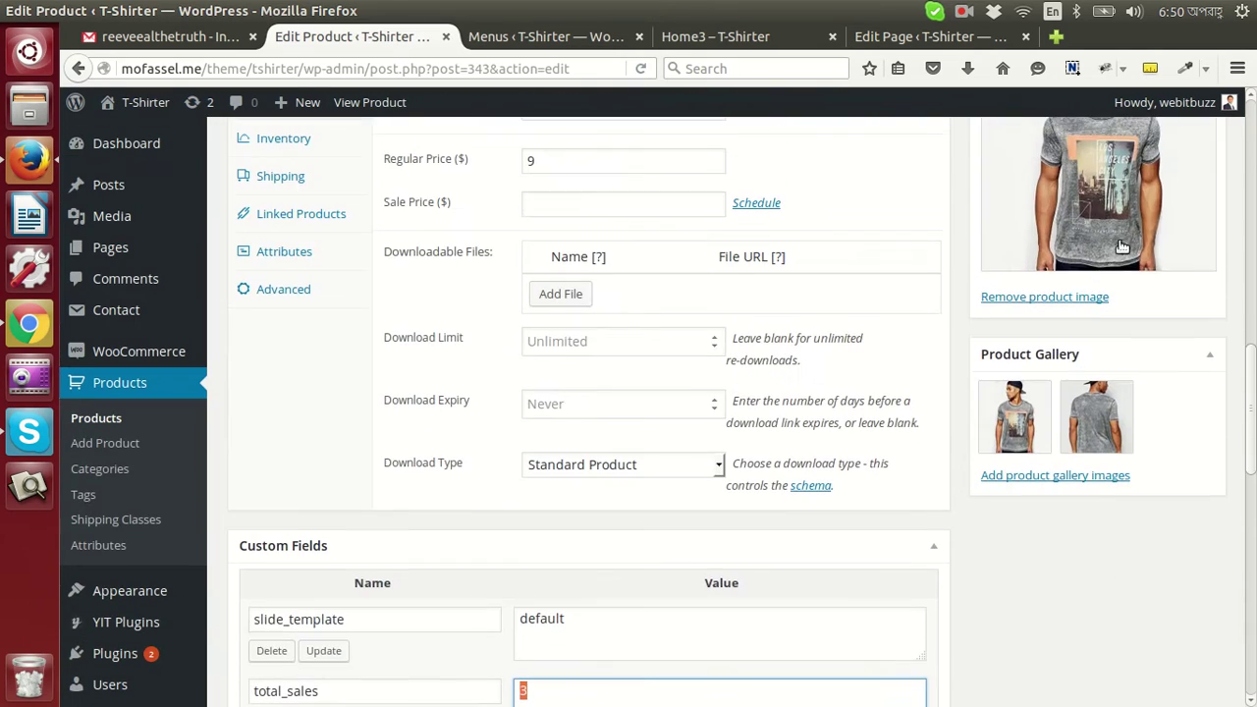
{"action": "left_click", "coordinate": [715, 36]}
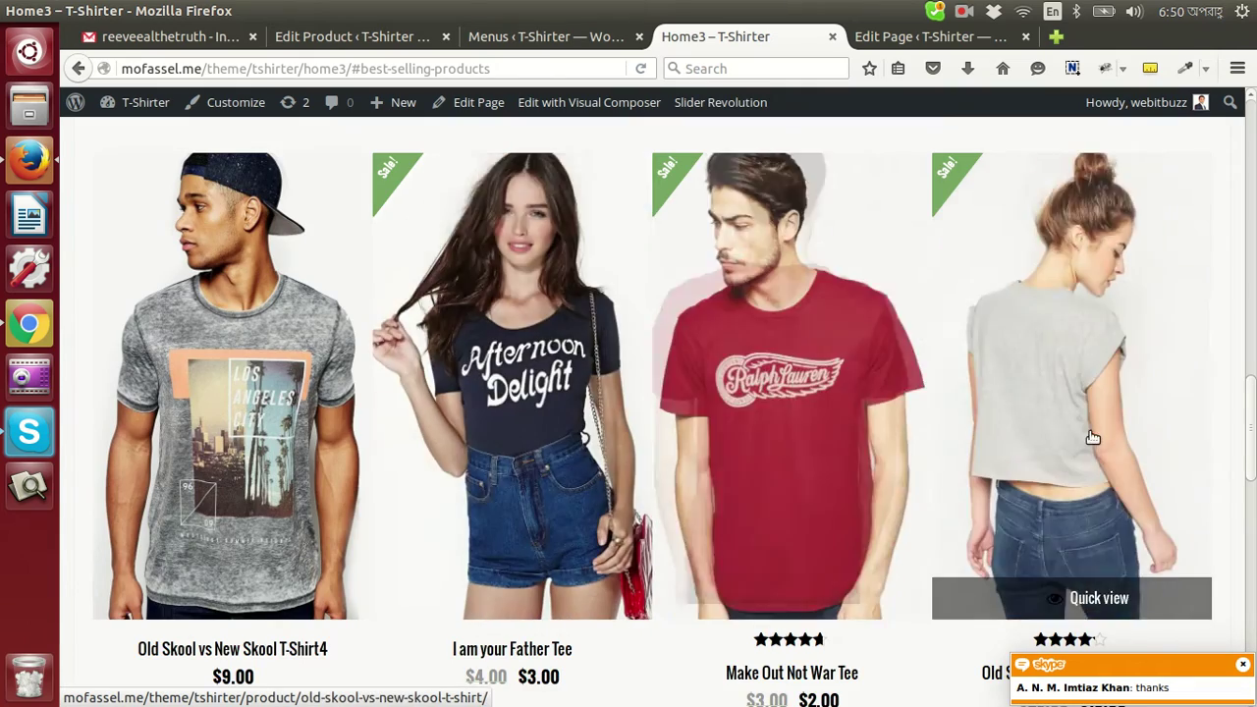
Step: Browse the Best Selling grid, then show the Sale Products tab's three discounted tees
{"action": "scroll", "coordinate": [1089, 441], "scroll_direction": "down", "scroll_amount": 5}
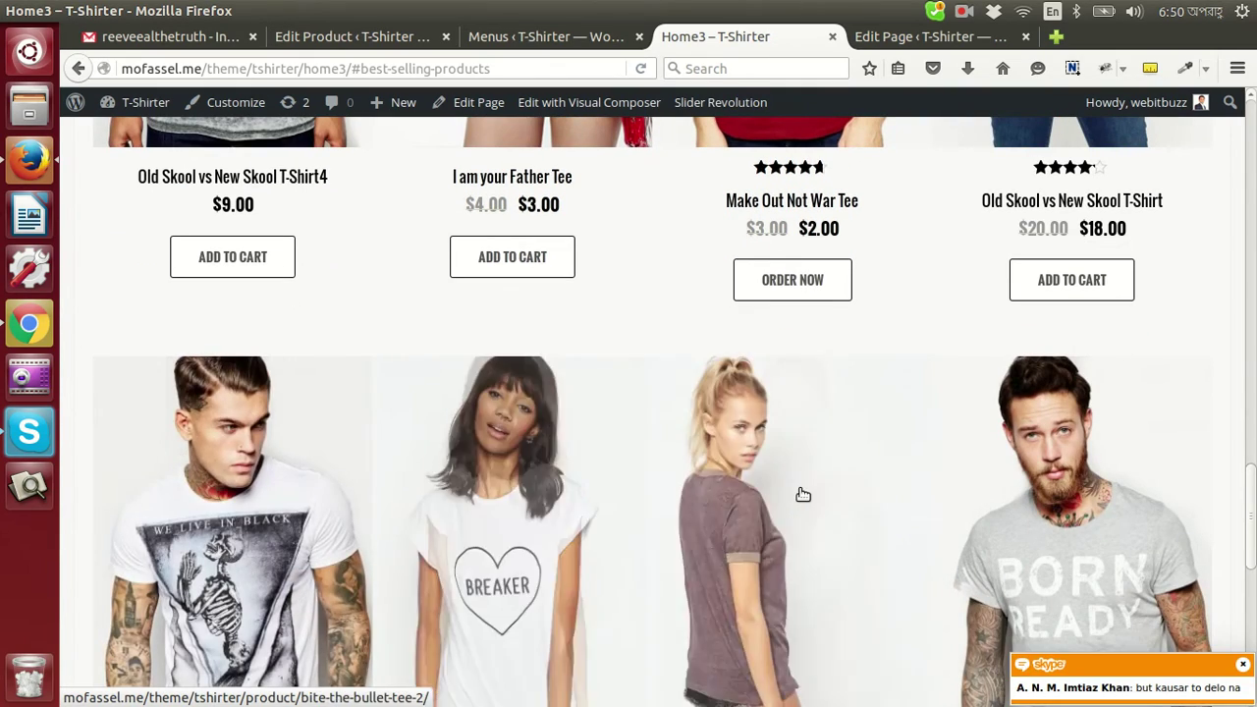
{"action": "scroll", "coordinate": [799, 494], "scroll_direction": "up", "scroll_amount": 4}
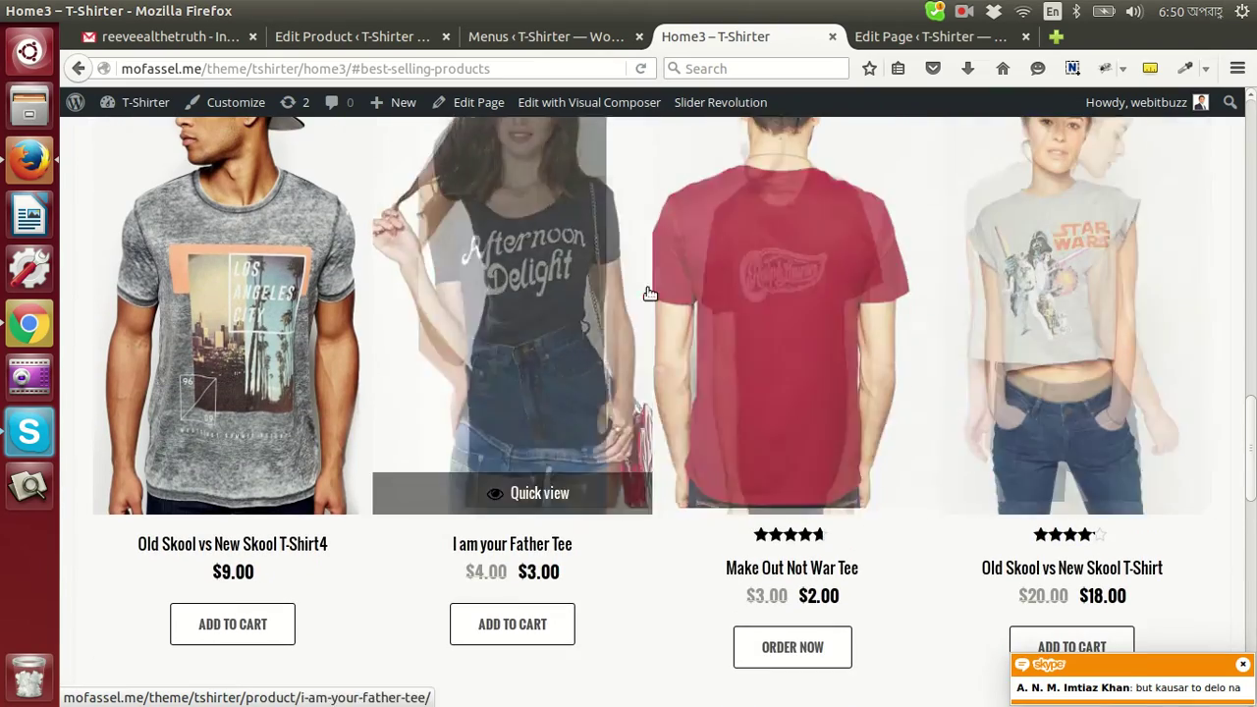
{"action": "scroll", "coordinate": [735, 397], "scroll_direction": "up", "scroll_amount": 1}
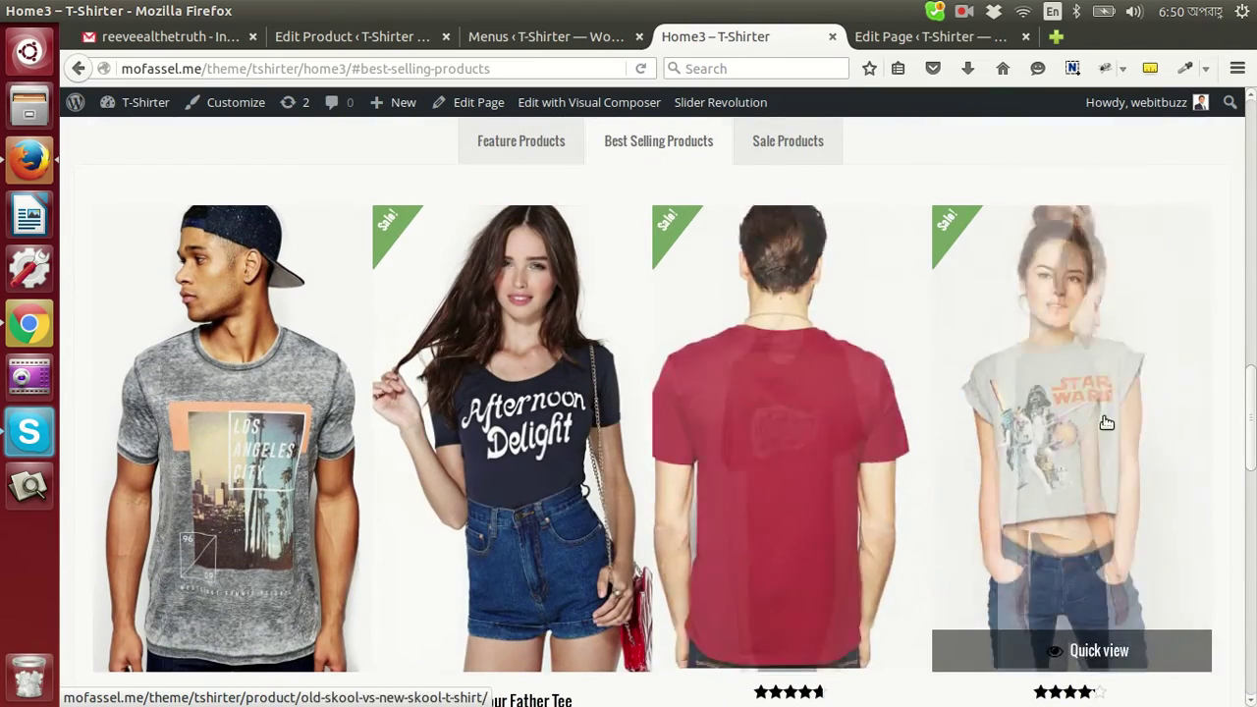
{"action": "scroll", "coordinate": [943, 412], "scroll_direction": "down", "scroll_amount": 5}
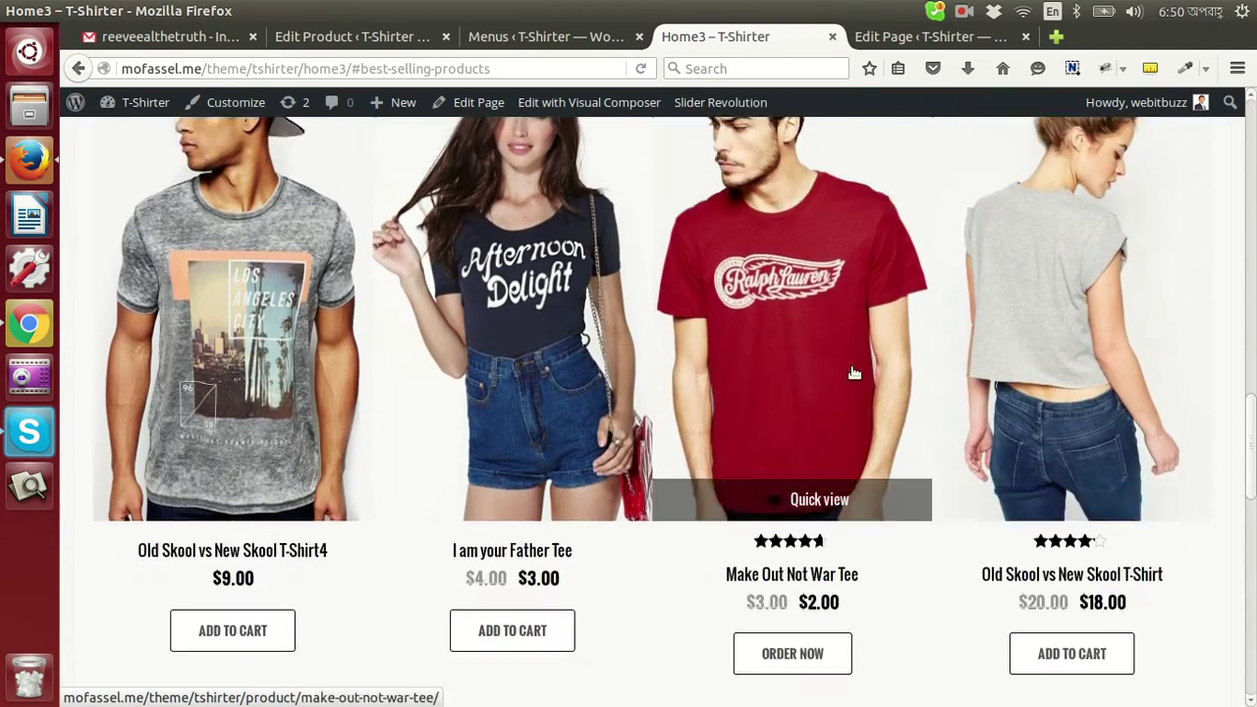
{"action": "scroll", "coordinate": [830, 383], "scroll_direction": "up", "scroll_amount": 2}
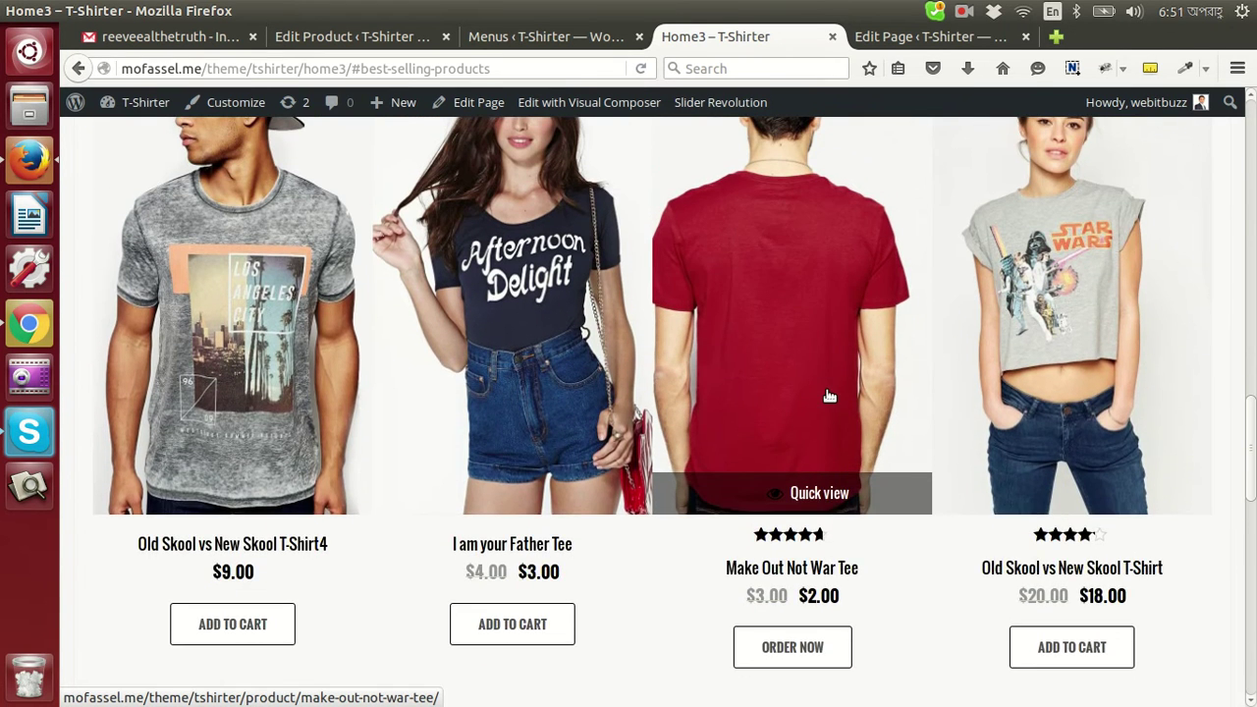
{"action": "scroll", "coordinate": [830, 395], "scroll_direction": "up", "scroll_amount": 2}
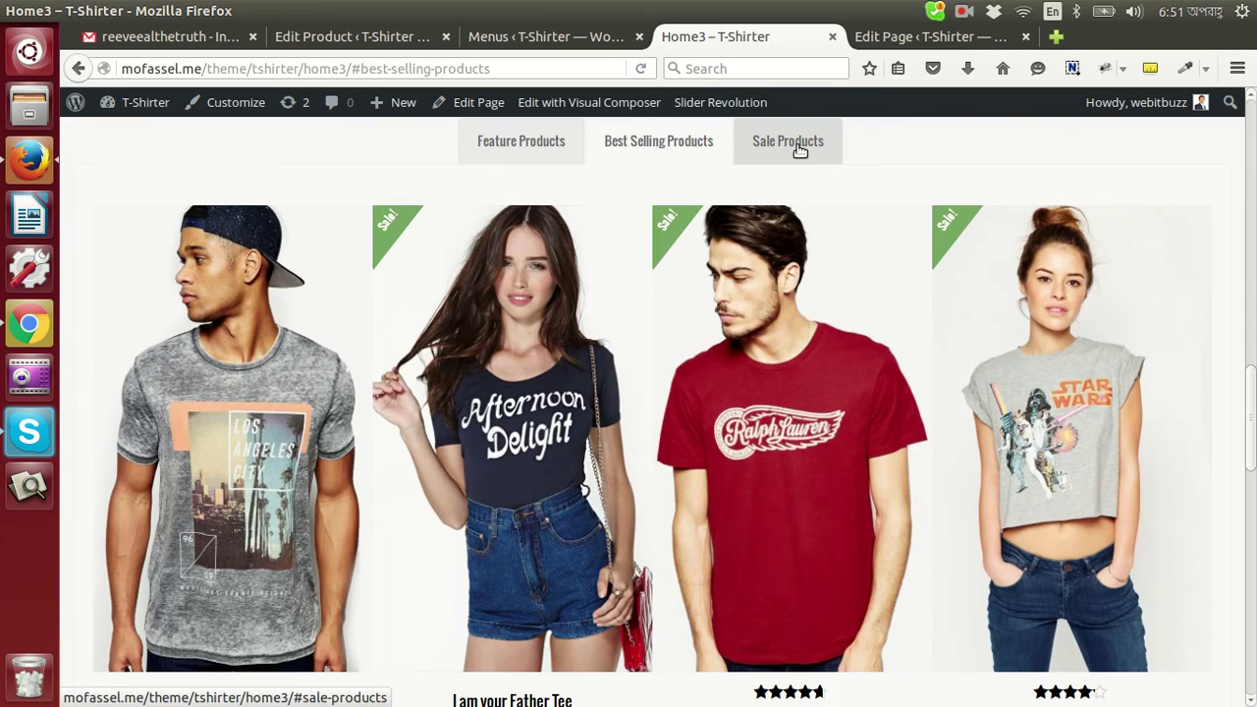
{"action": "left_click", "coordinate": [798, 148]}
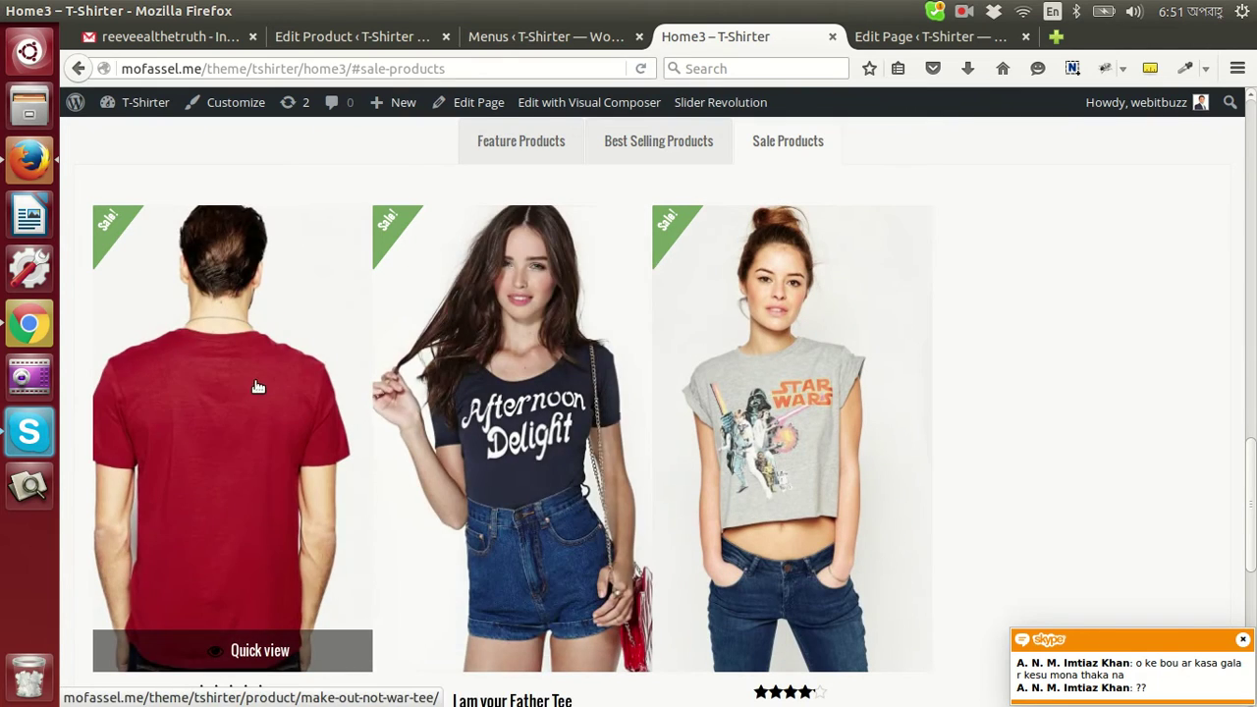
Step: Go from the product editor to All Products and edit Make Out Not War Tee
{"action": "left_click", "coordinate": [360, 36]}
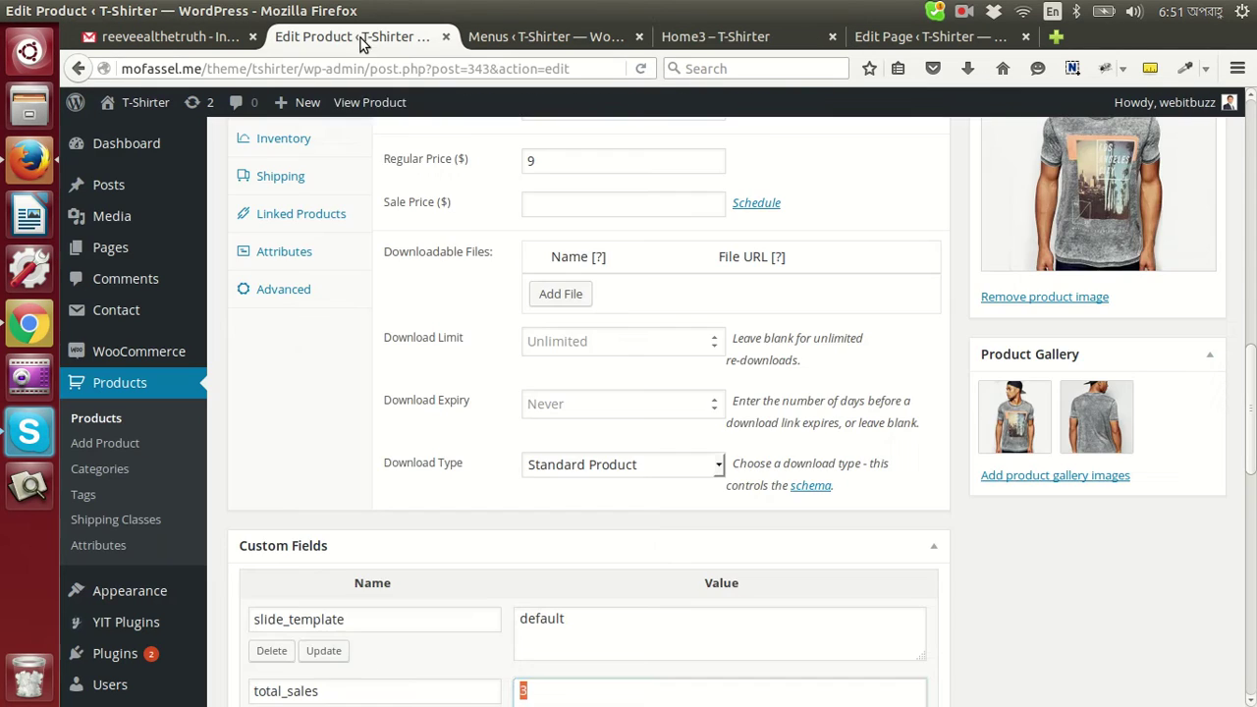
{"action": "scroll", "coordinate": [551, 374], "scroll_direction": "up", "scroll_amount": 10}
{"action": "left_click", "coordinate": [115, 380]}
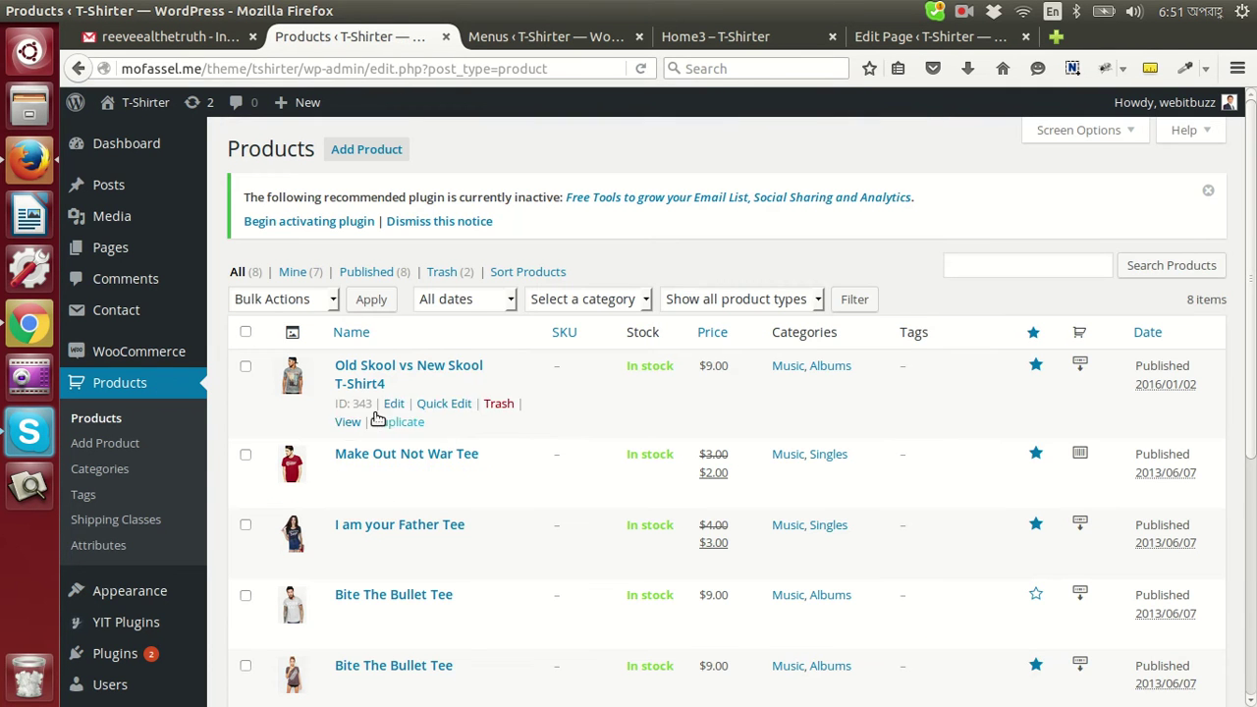
{"action": "left_click", "coordinate": [387, 476]}
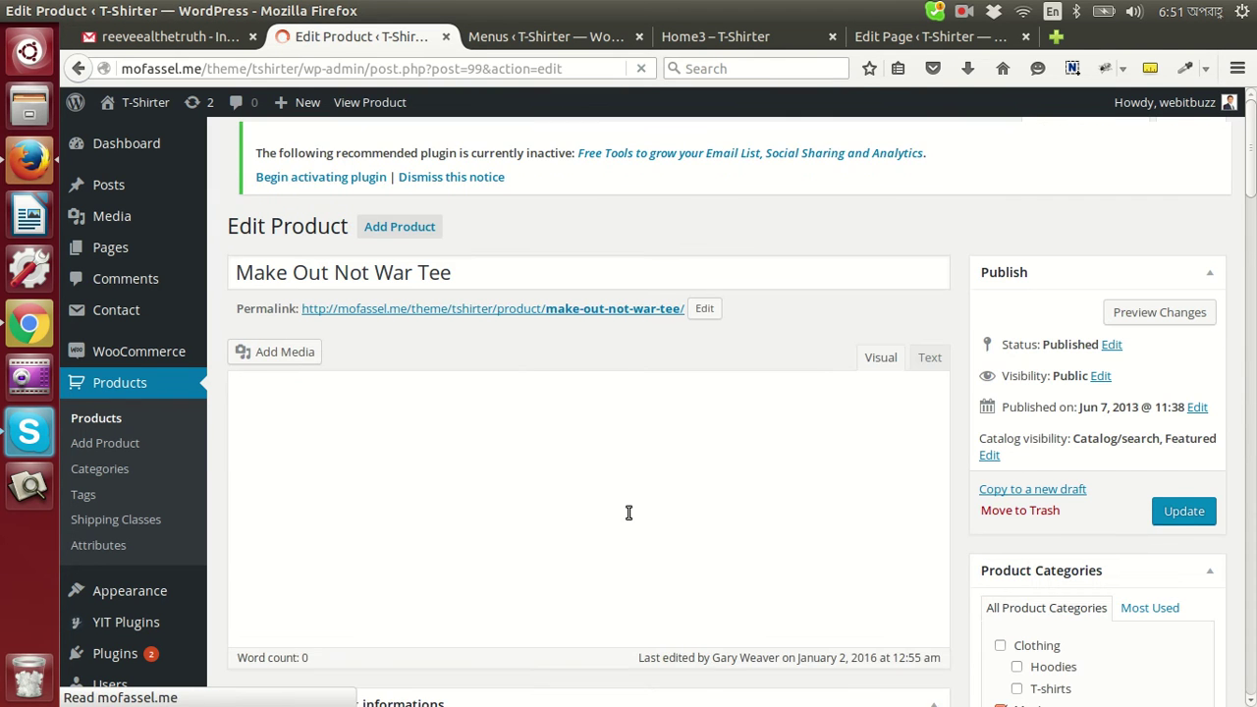
Step: Check Make Out Not War Tee's regular price of 3 and sale price of 2
{"action": "scroll", "coordinate": [628, 513], "scroll_direction": "down", "scroll_amount": 1}
{"action": "scroll", "coordinate": [628, 513], "scroll_direction": "down", "scroll_amount": 10}
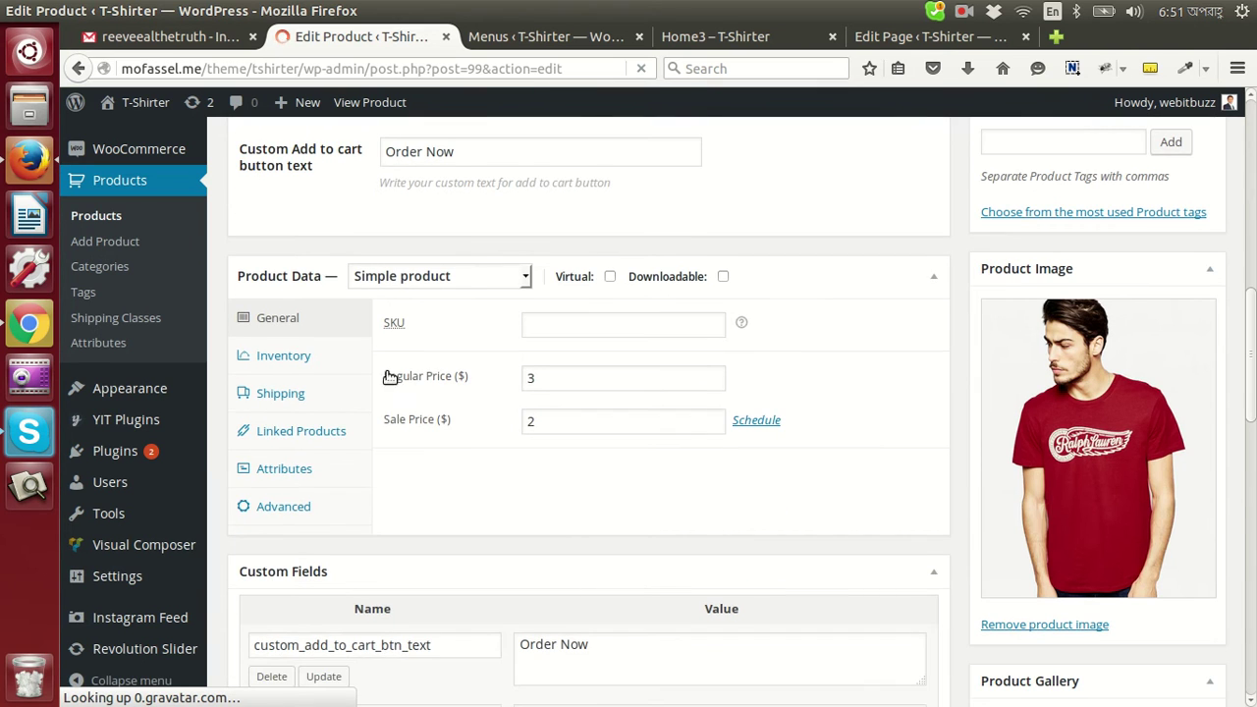
{"action": "left_click", "coordinate": [561, 403]}
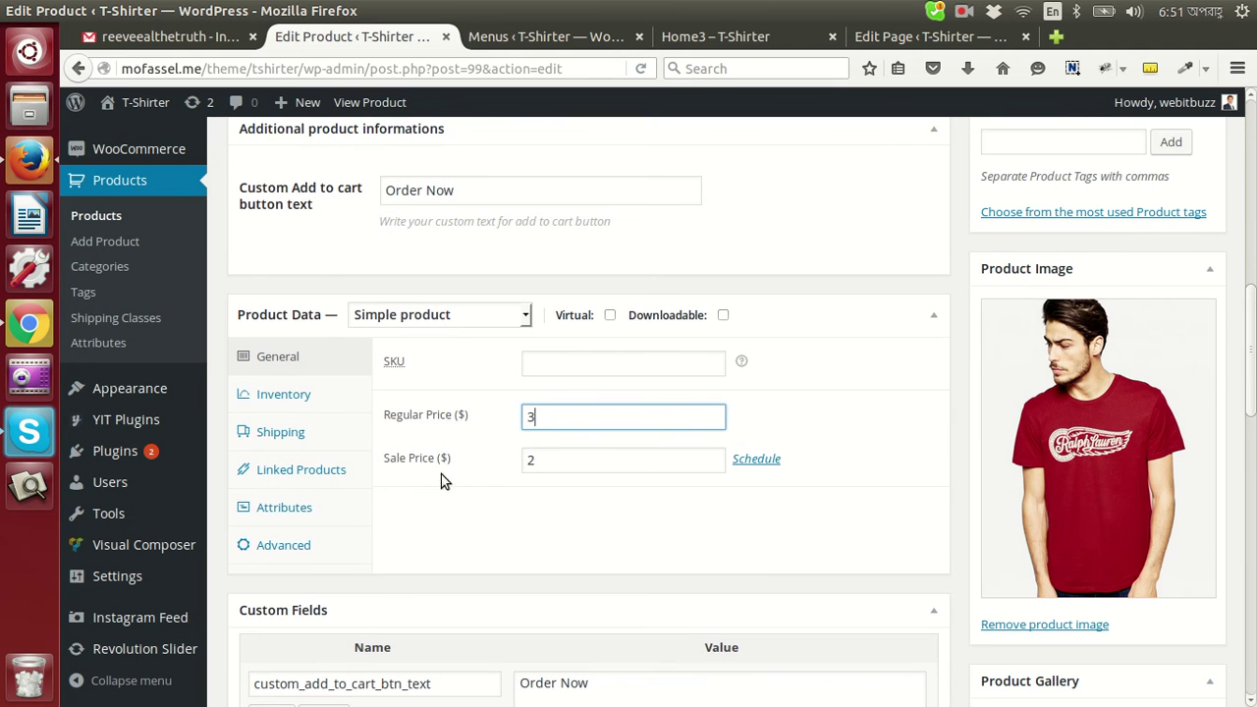
{"action": "left_click", "coordinate": [561, 464]}
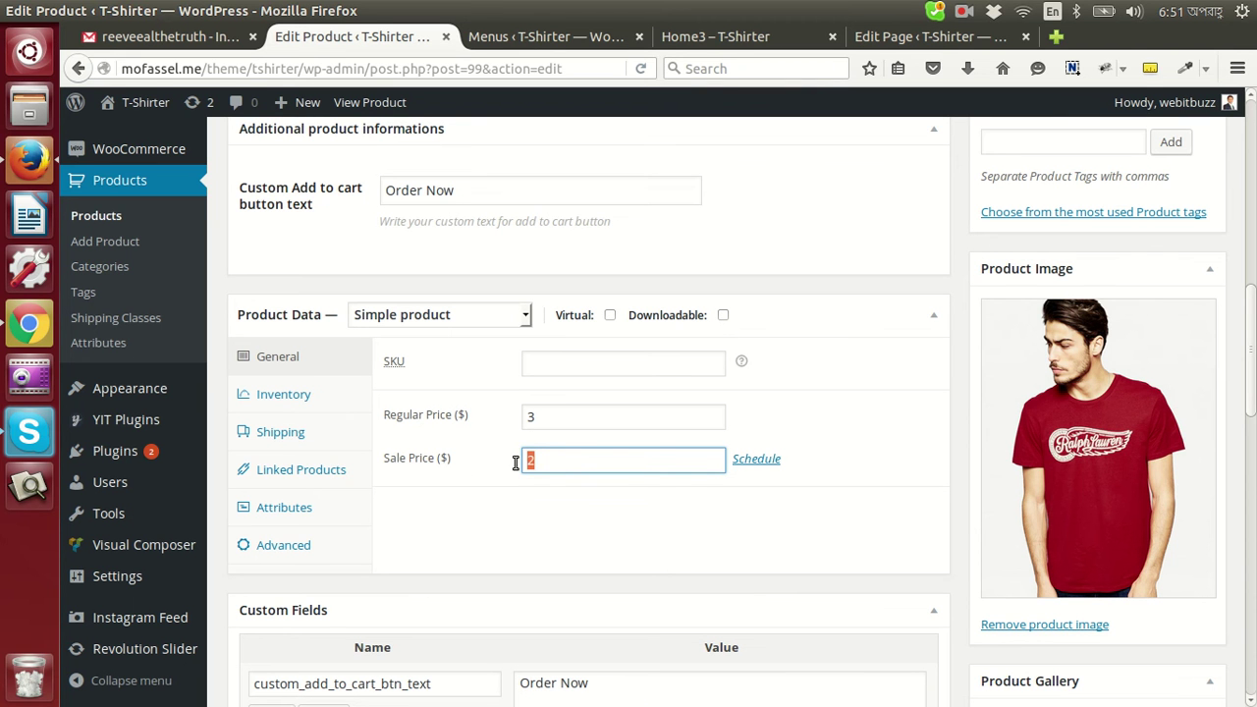
Step: Glance at the Home3 and menu settings tabs, then return to All Products
{"action": "left_click", "coordinate": [715, 37]}
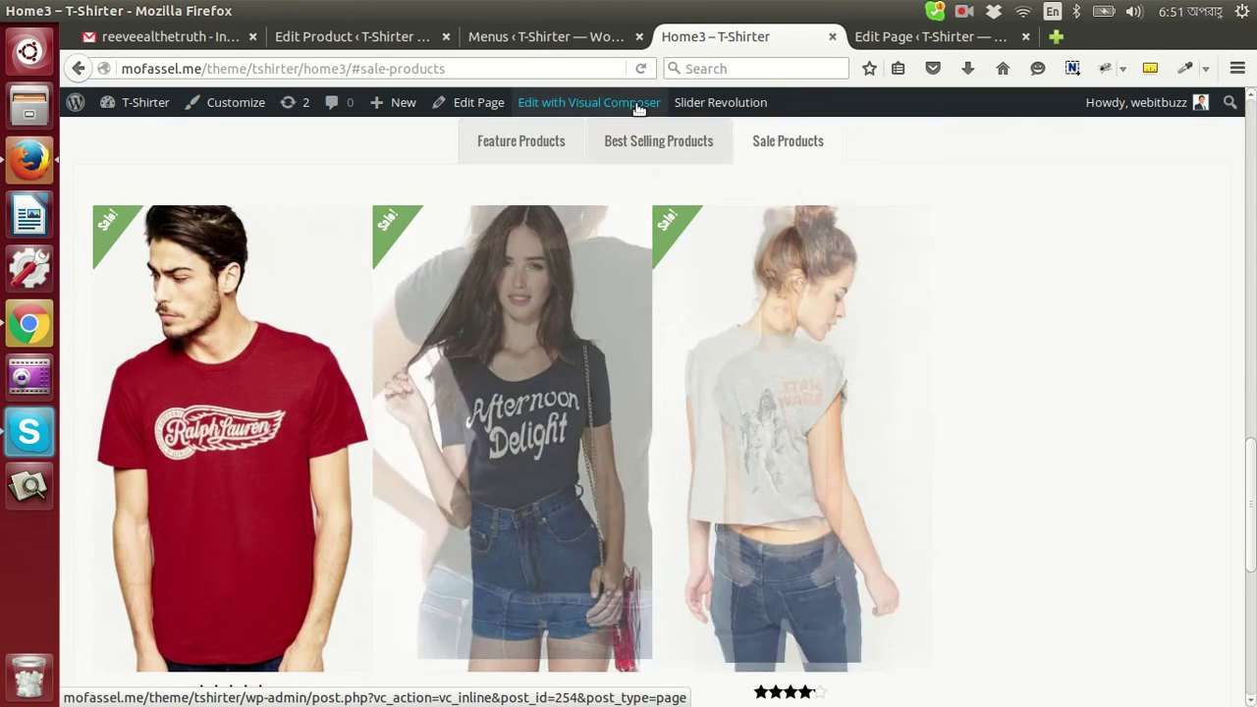
{"action": "left_click", "coordinate": [559, 37]}
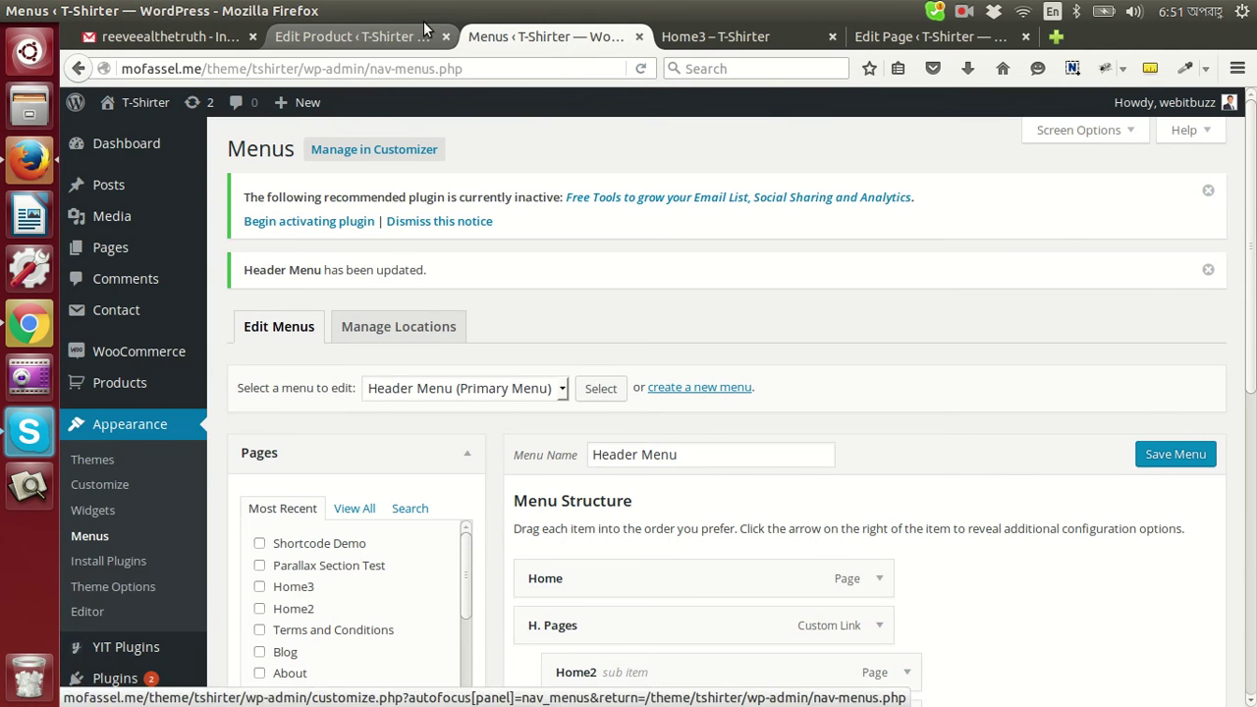
{"action": "left_click", "coordinate": [375, 37]}
{"action": "left_click", "coordinate": [130, 185]}
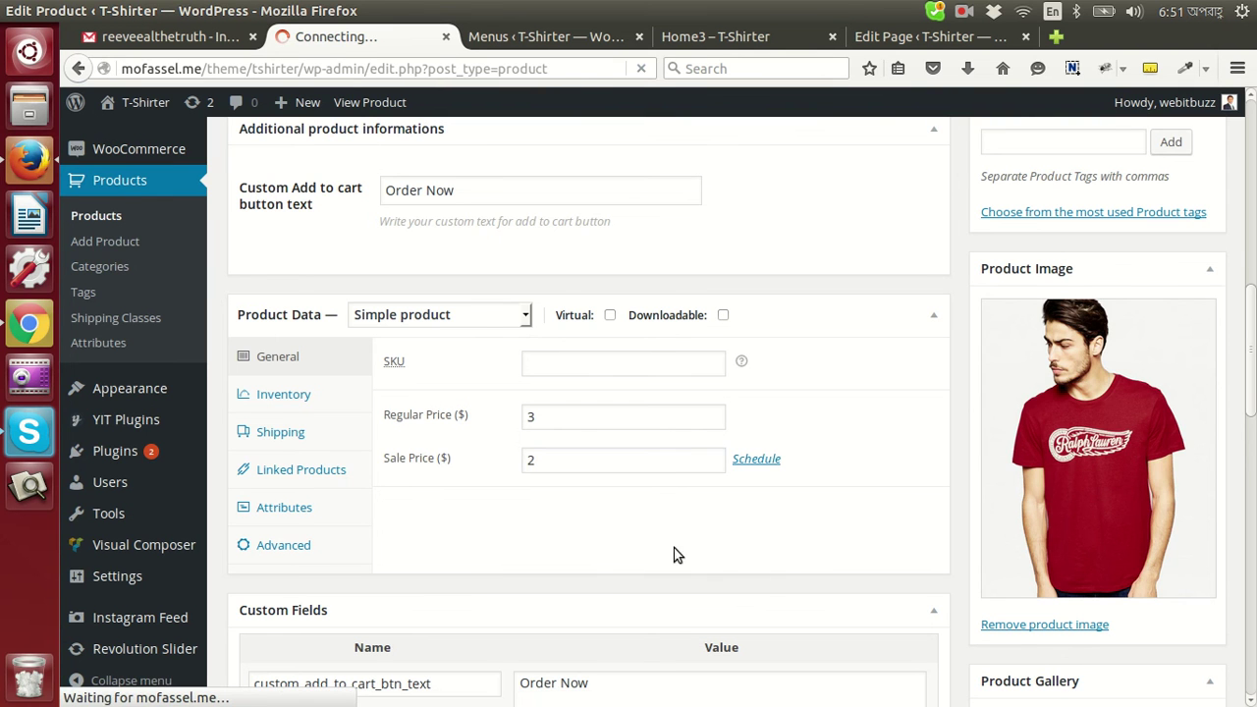
Step: Edit the first, non-featured Bite The Bullet Tee (ID 90) from the Products list
{"action": "scroll", "coordinate": [451, 590], "scroll_direction": "down", "scroll_amount": 3}
{"action": "scroll", "coordinate": [466, 565], "scroll_direction": "down", "scroll_amount": 3}
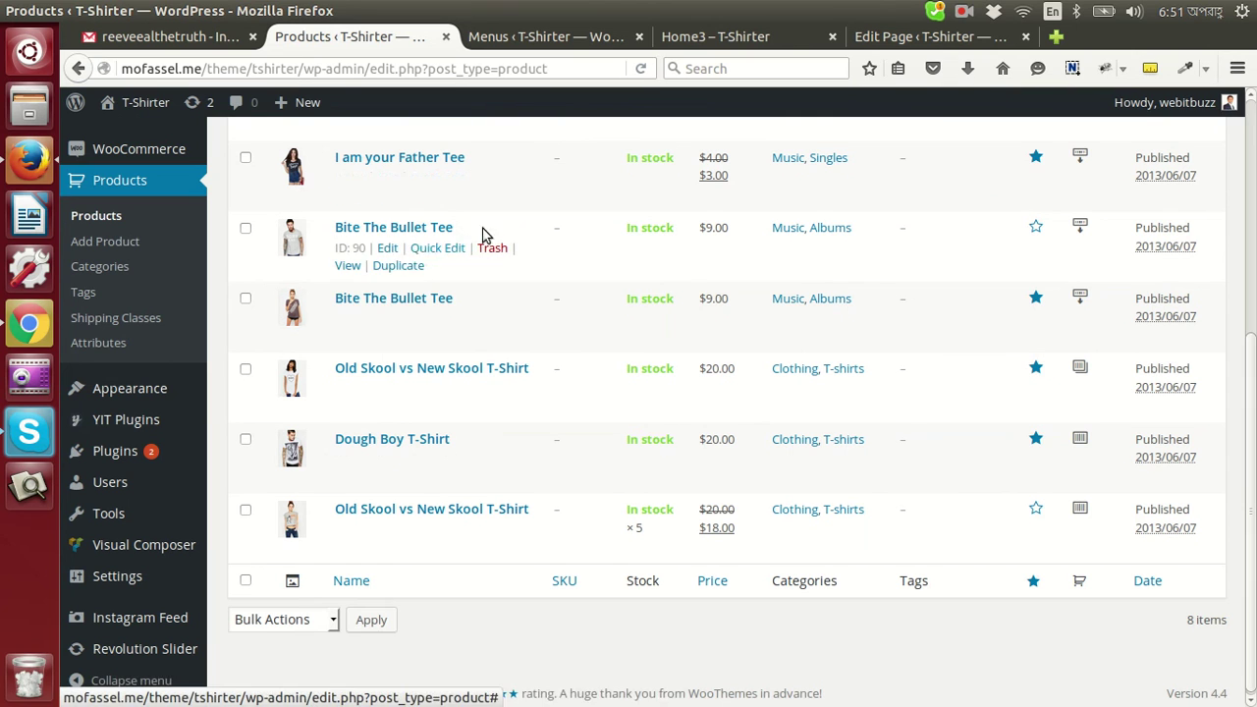
{"action": "left_click", "coordinate": [387, 248]}
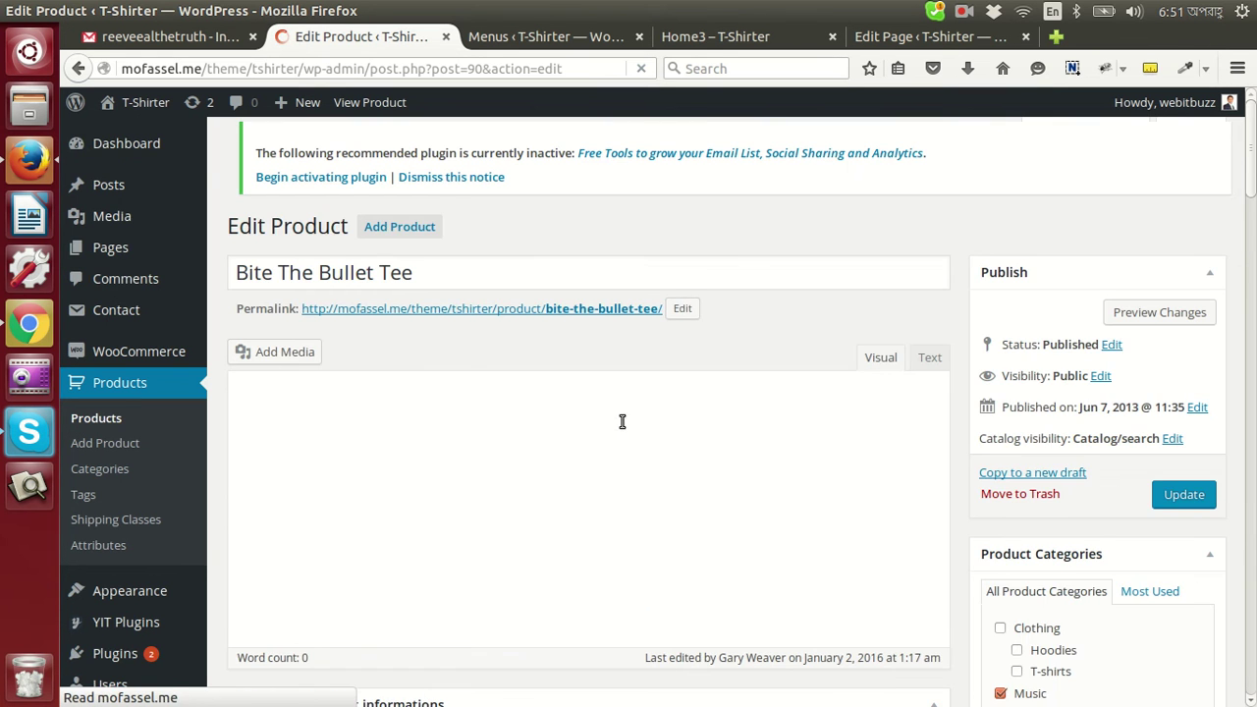
Step: Confirm Bite The Bullet Tee has regular price 9 and no sale price, then return to Home3
{"action": "scroll", "coordinate": [619, 421], "scroll_direction": "down", "scroll_amount": 4}
{"action": "scroll", "coordinate": [619, 428], "scroll_direction": "down", "scroll_amount": 7}
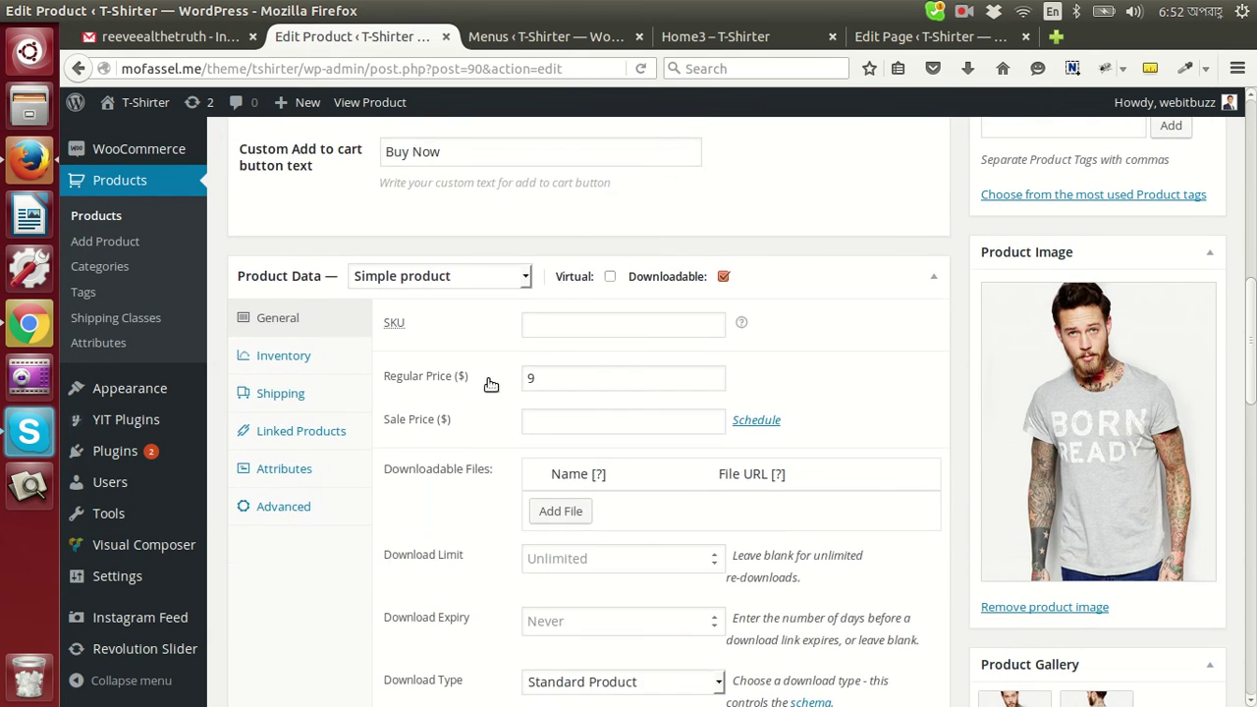
{"action": "left_click", "coordinate": [547, 433]}
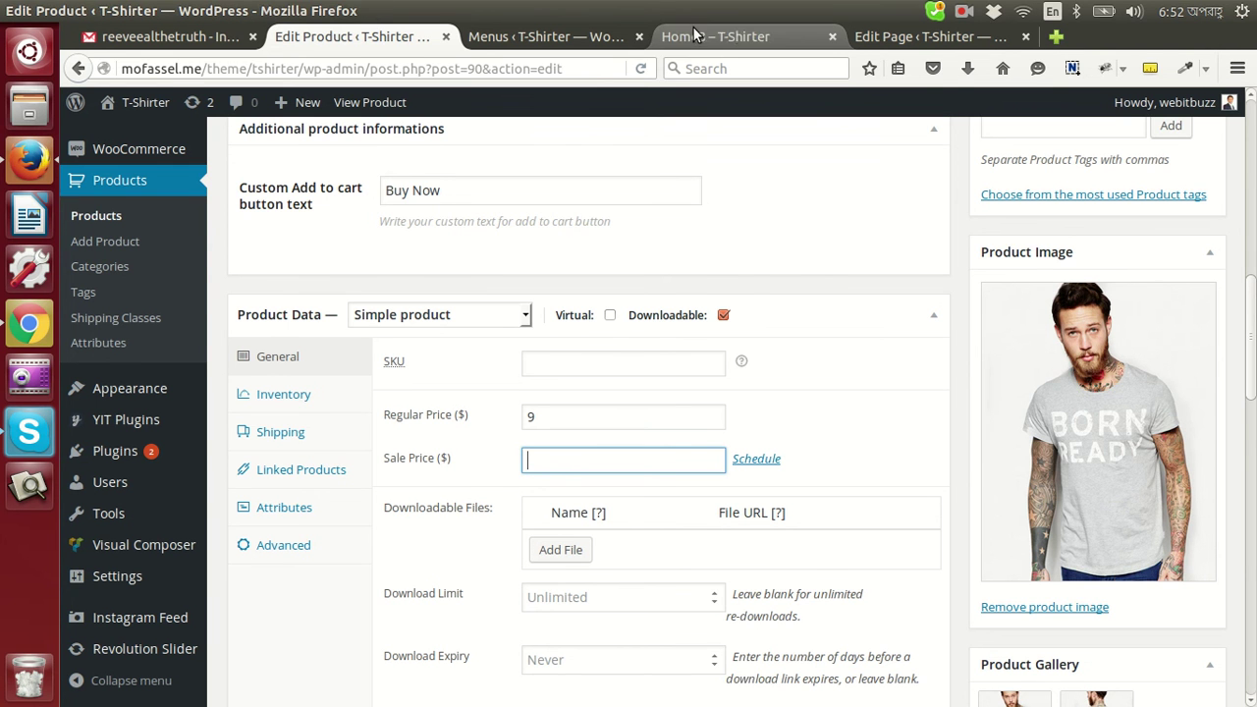
{"action": "left_click", "coordinate": [728, 41]}
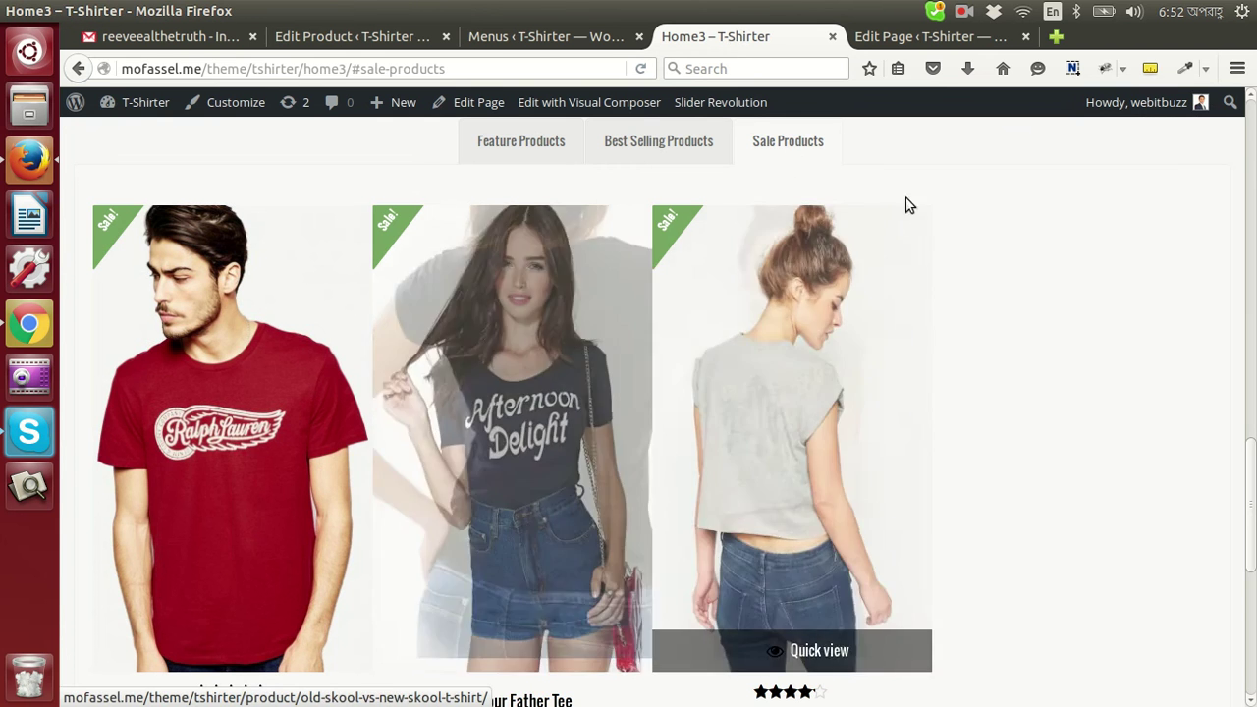
{"action": "mouse_move", "coordinate": [528, 558]}
{"action": "mouse_move", "coordinate": [825, 501]}
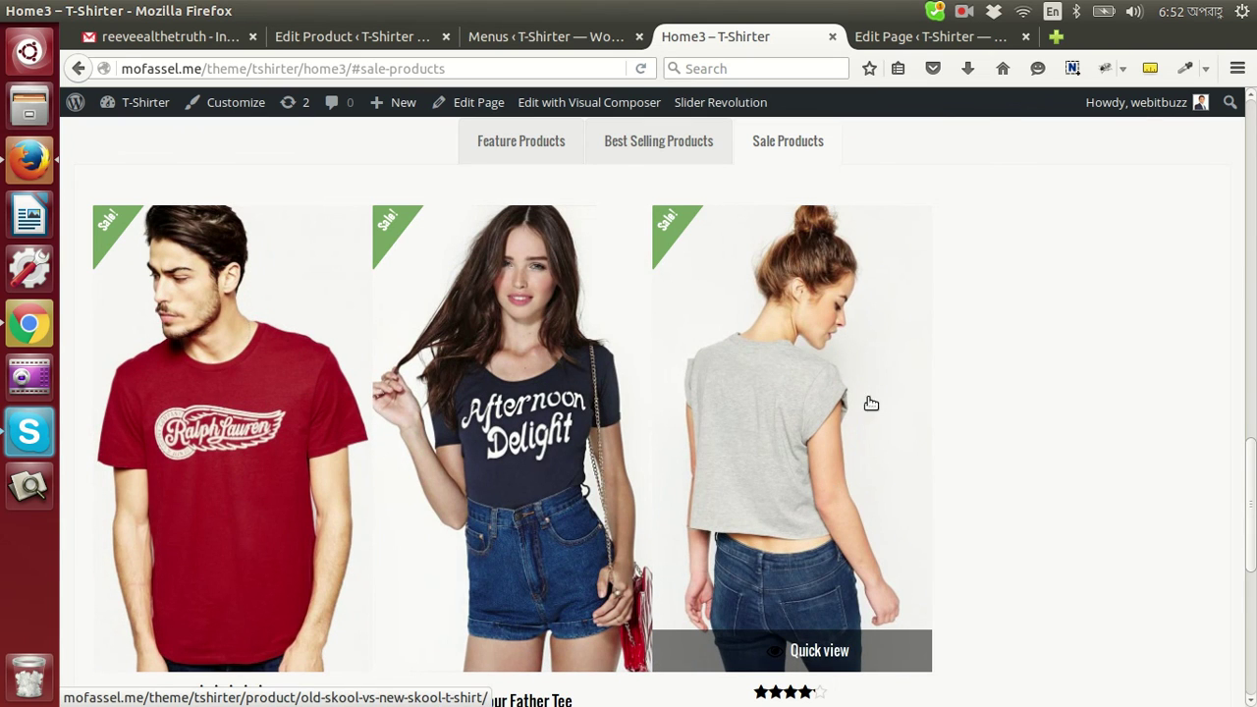
{"action": "scroll", "coordinate": [1031, 540], "scroll_direction": "up", "scroll_amount": 2}
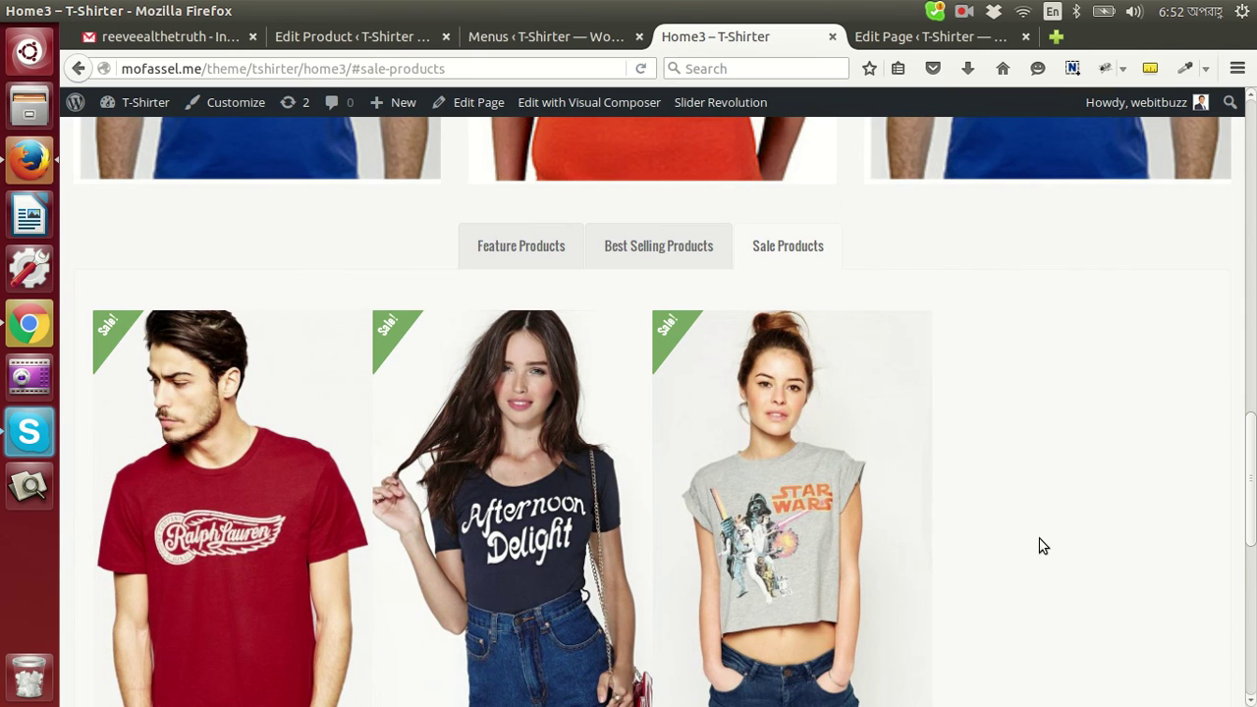